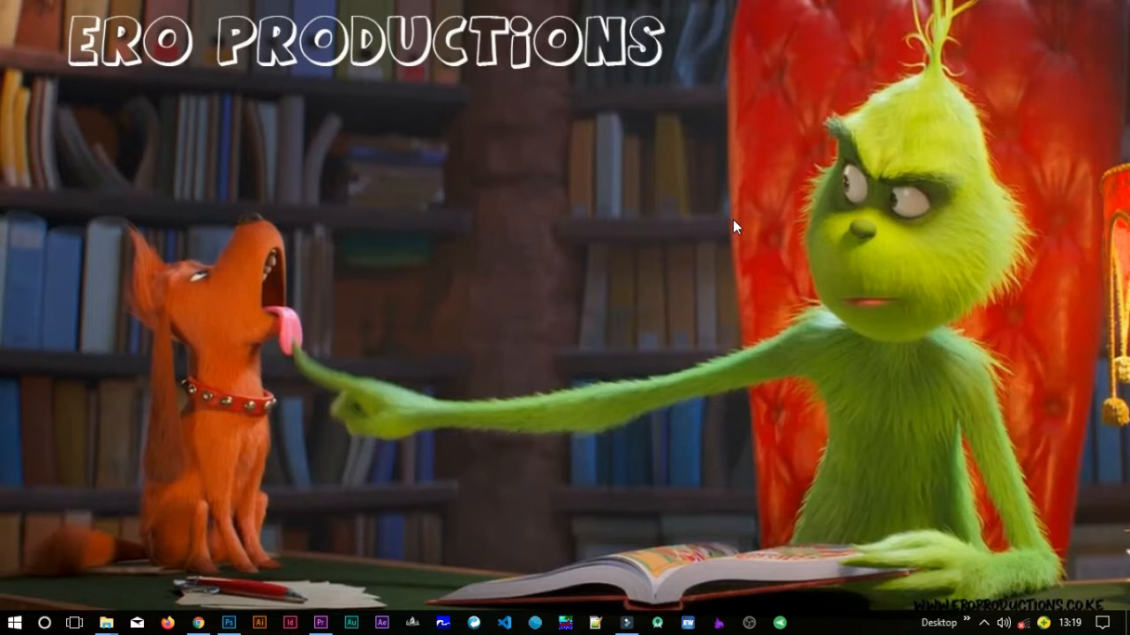
Switch to Premiere Pro and create a new sequence named Video1 with the HDV 720p25 preset.
left_click(320, 618)
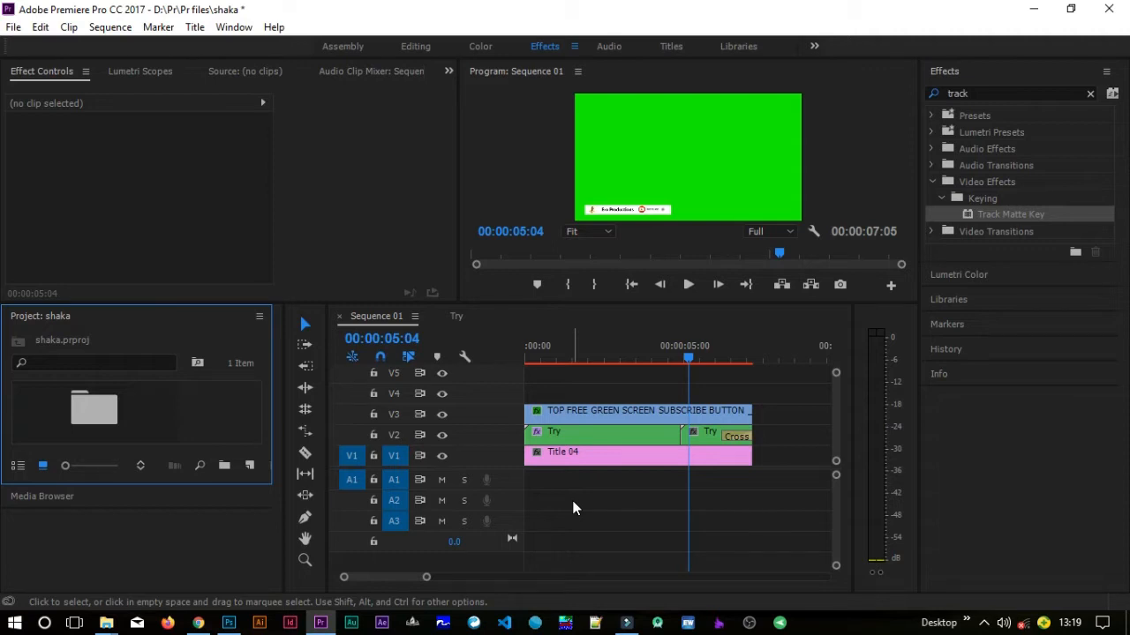
left_click(253, 467)
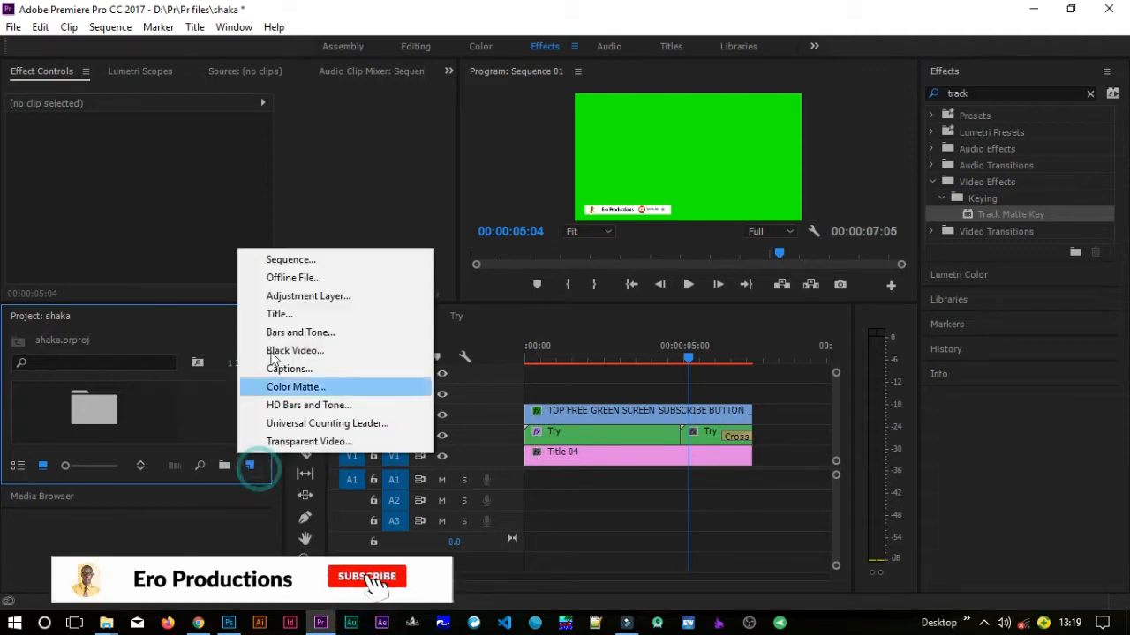
left_click(277, 260)
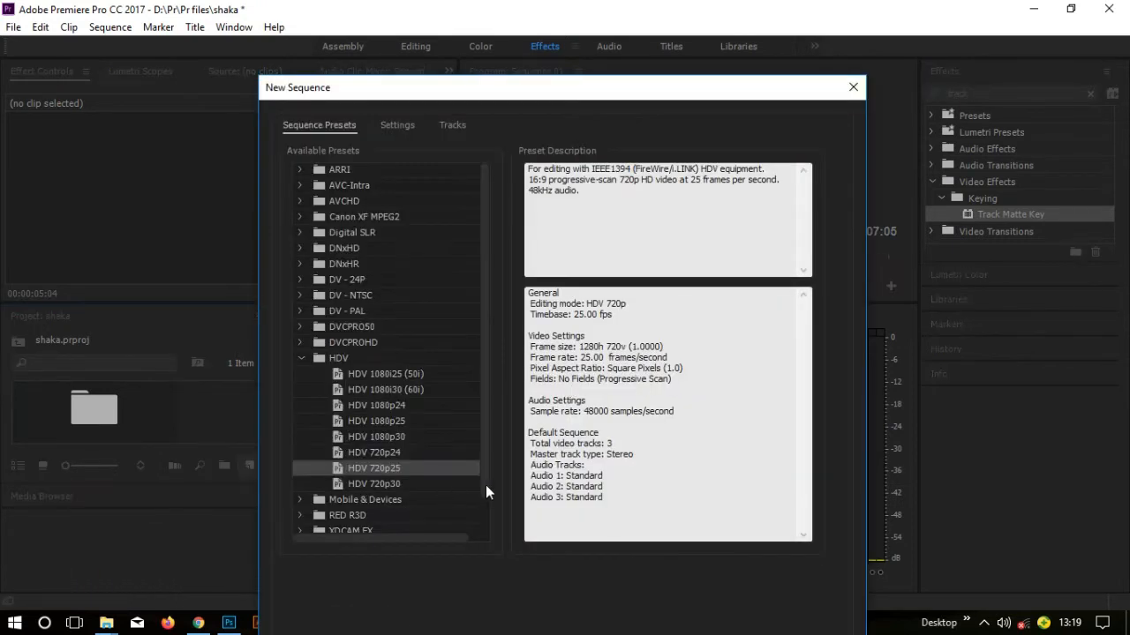
left_click_drag(519, 85, 518, 14)
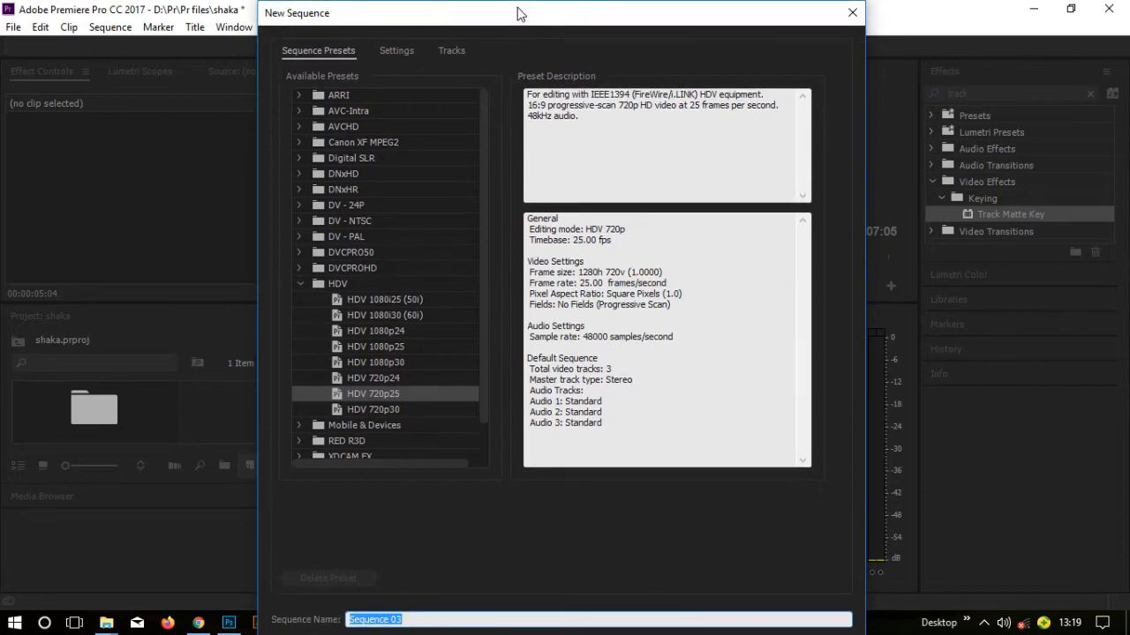
type("Video1")
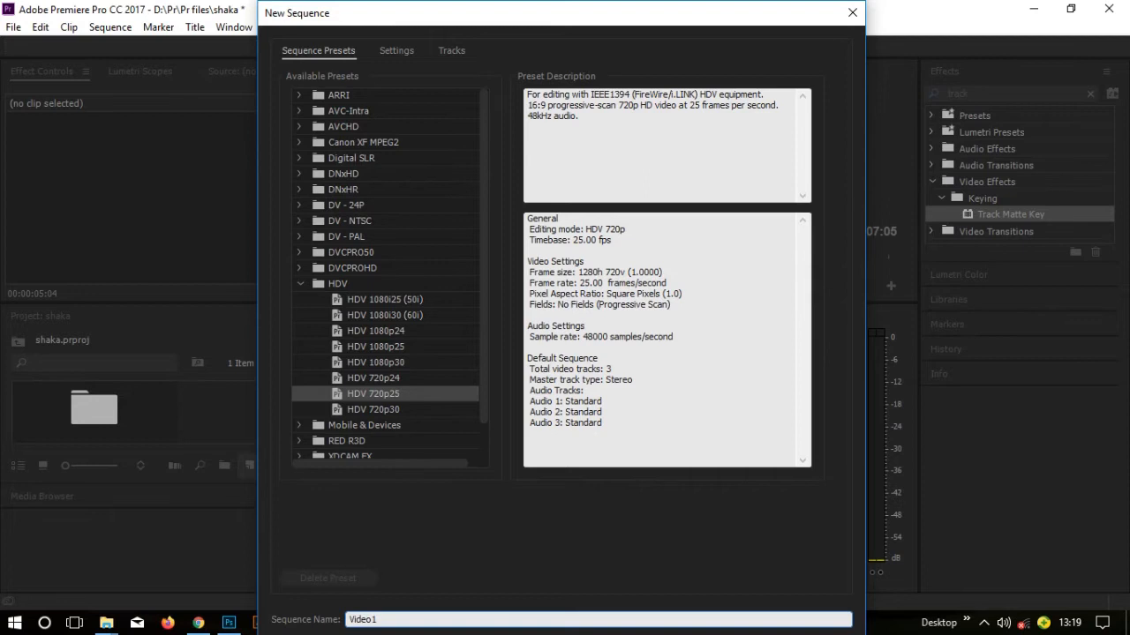
key("Return")
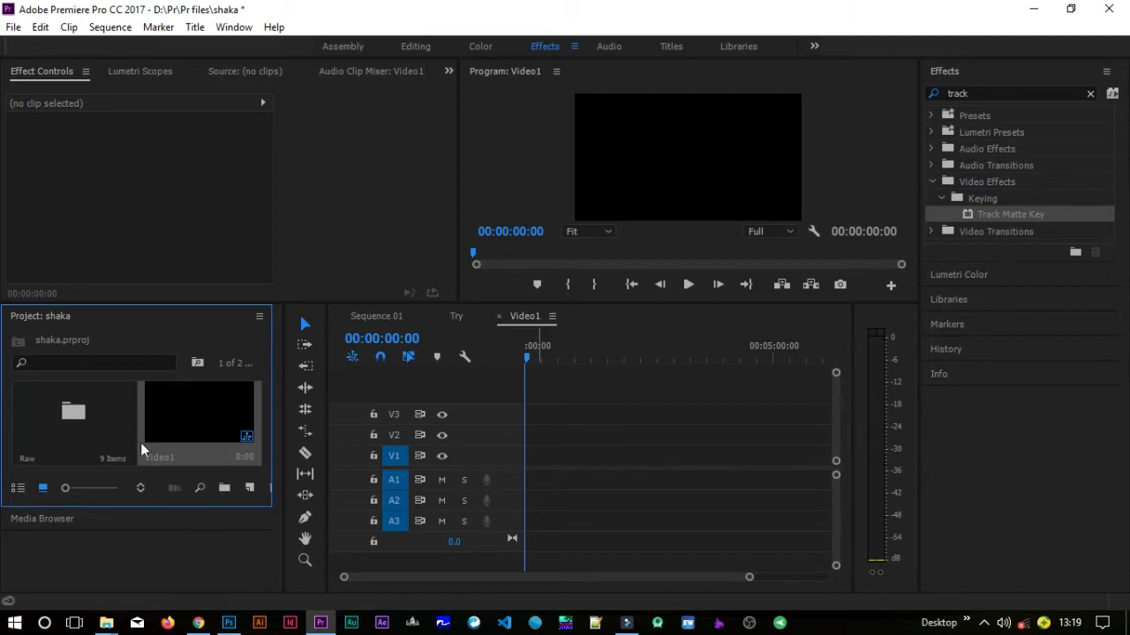
Open Clone Love_x264.mp4 from the Raw bin and place only its video on track V2 at the sequence start.
double_click(79, 418)
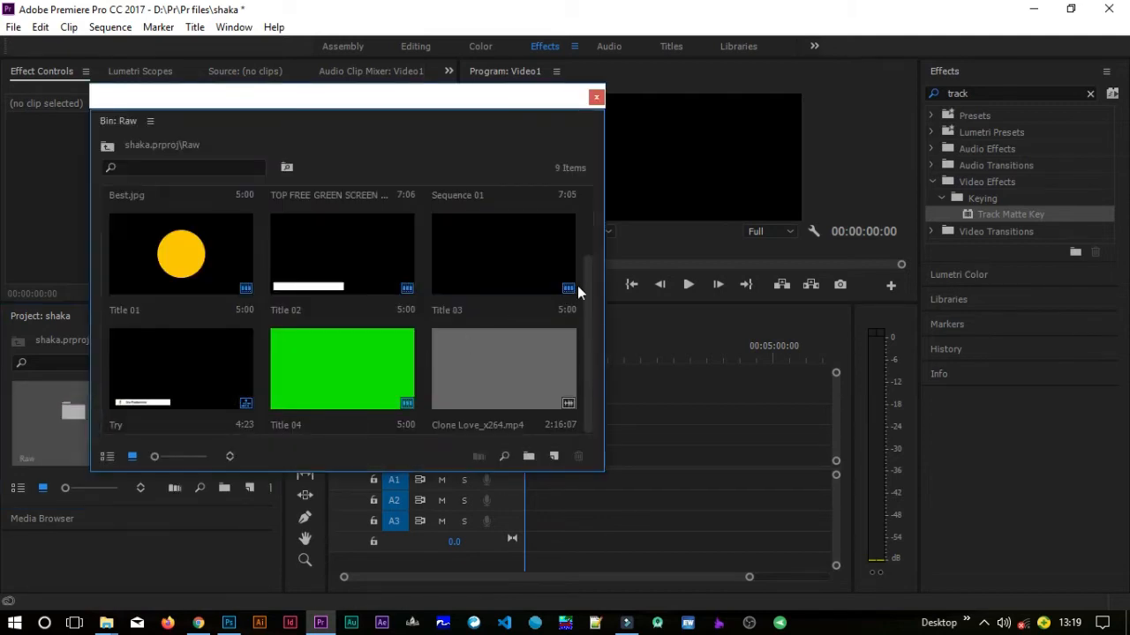
left_click(529, 374)
double_click(529, 374)
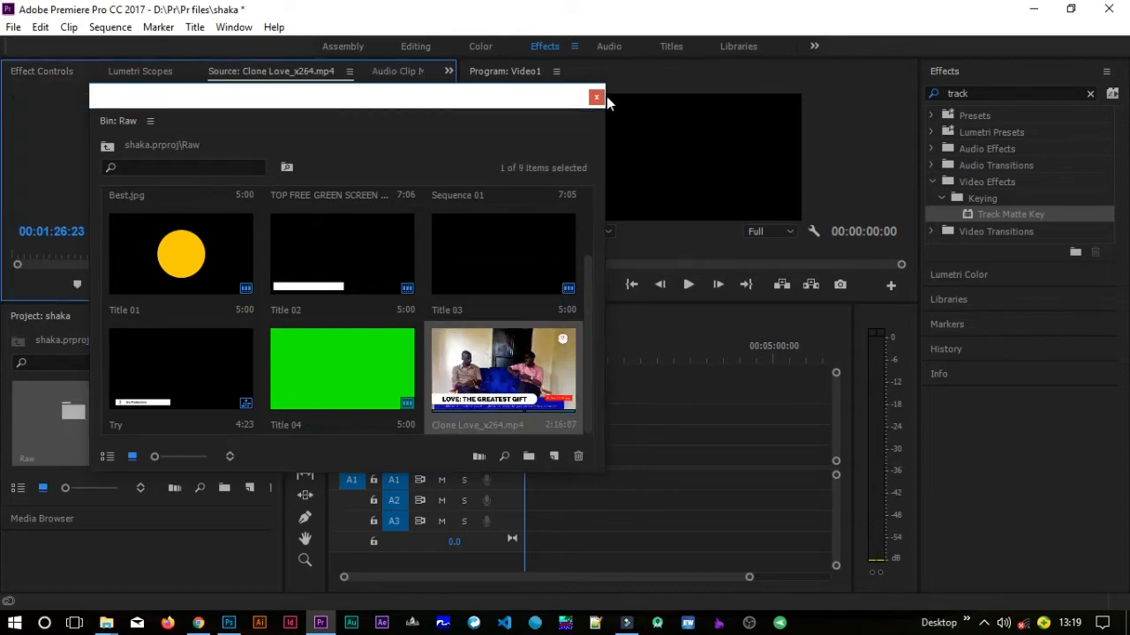
left_click(597, 96)
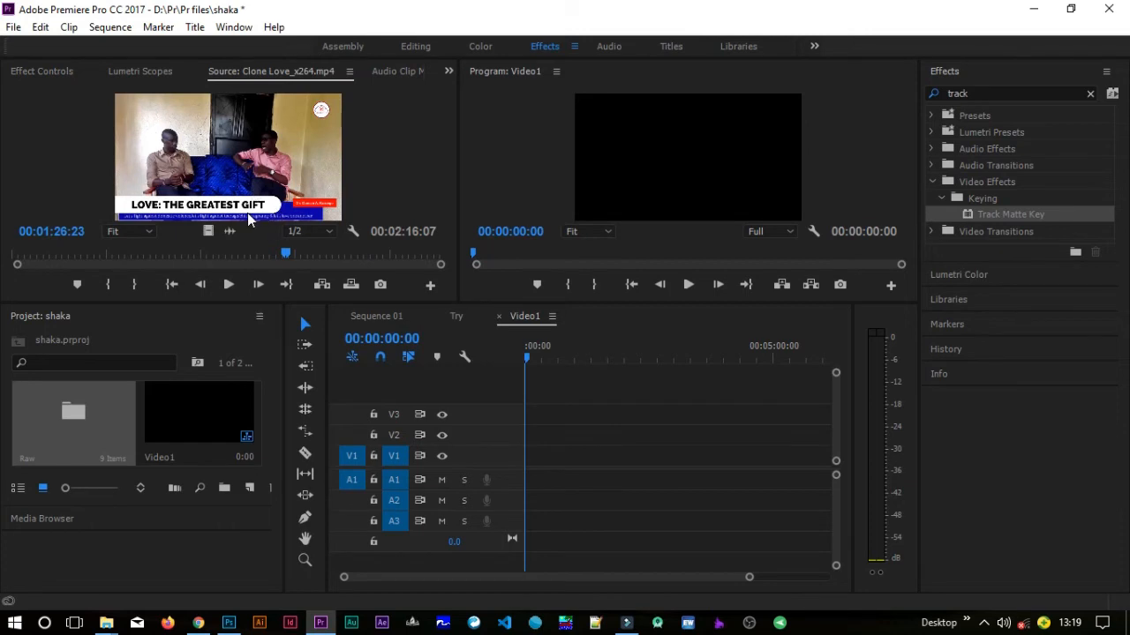
mouse_move(206, 232)
left_mouse_down()
mouse_move(530, 465)
mouse_move(521, 458)
mouse_move(568, 453)
mouse_move(555, 436)
mouse_move(471, 440)
mouse_move(481, 441)
left_mouse_up()
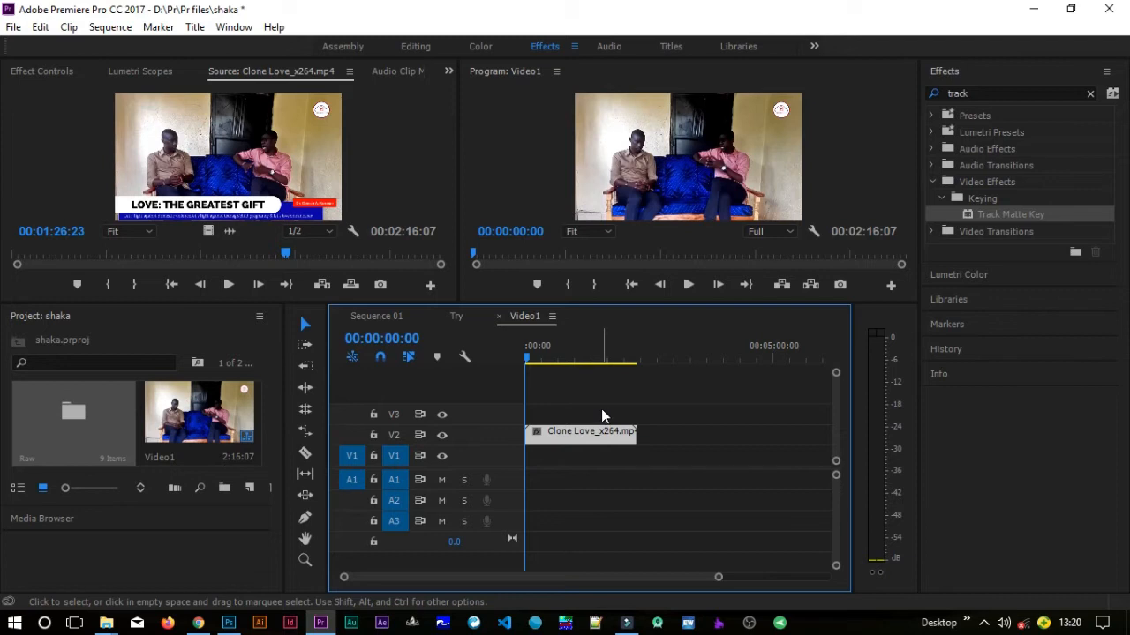
Create a new 1280 × 720 title named Shape with a 30.00 fps timebase.
left_click(257, 495)
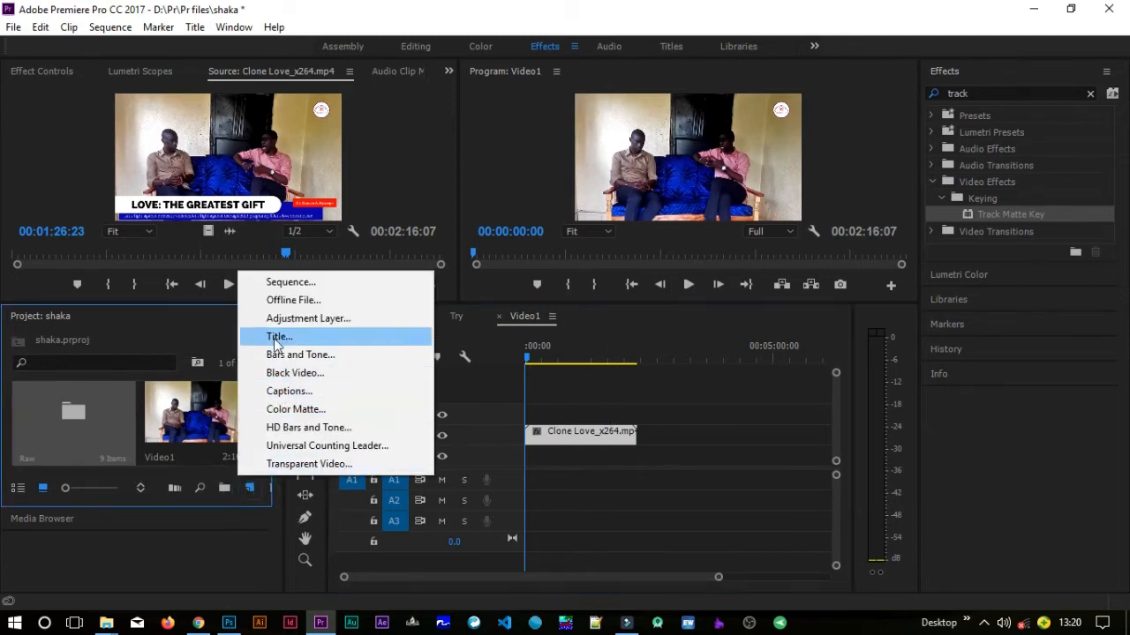
left_click(278, 338)
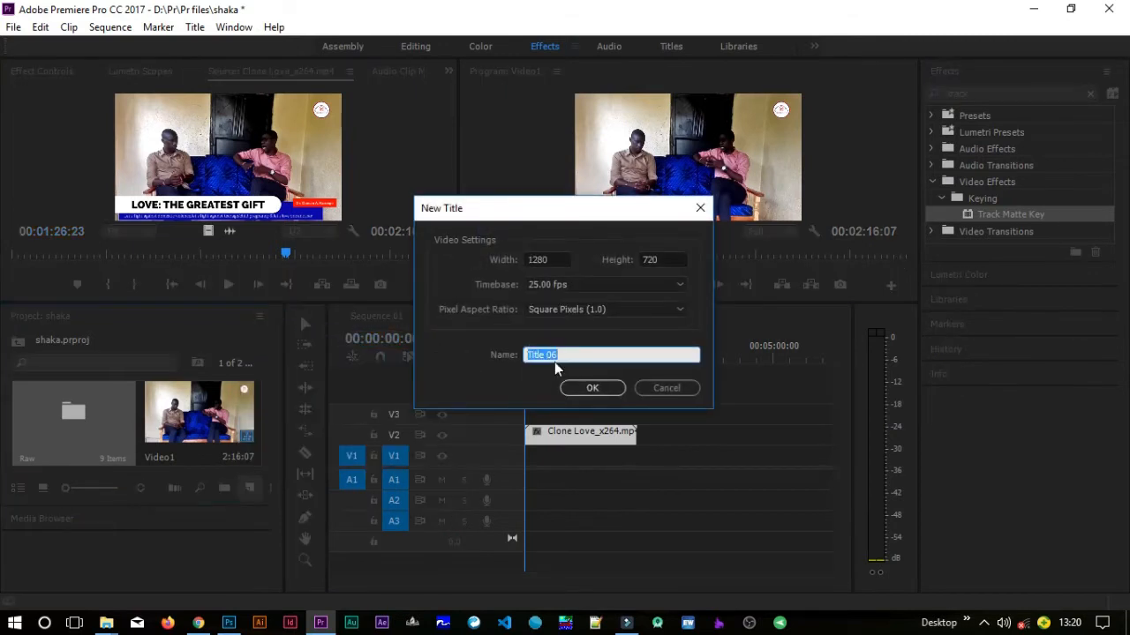
type("Shape")
left_click(592, 285)
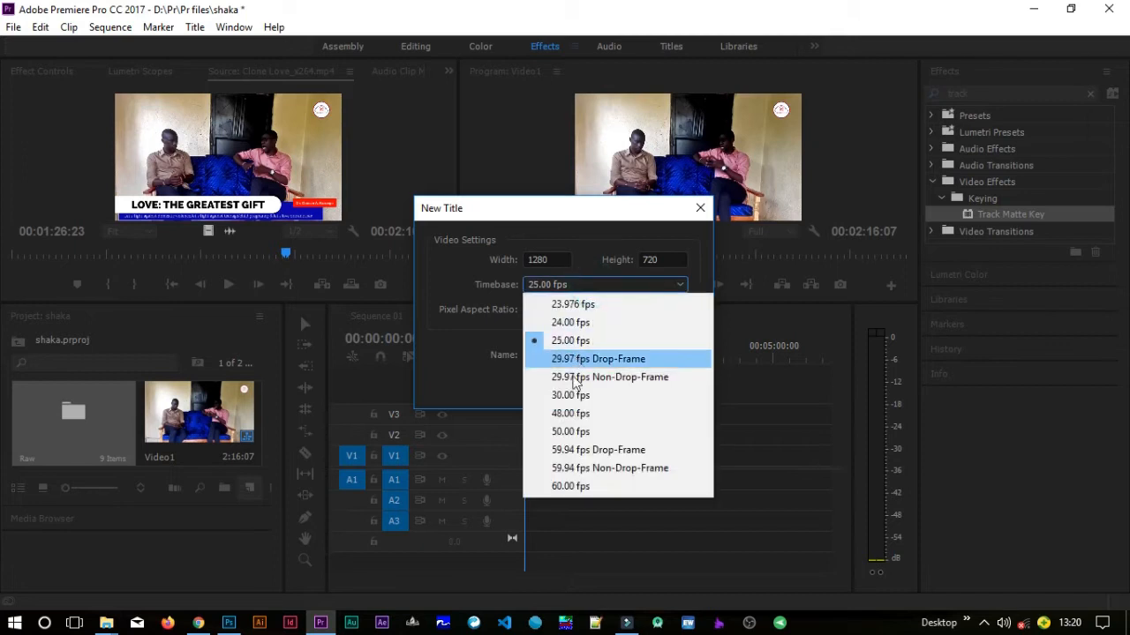
left_click(573, 393)
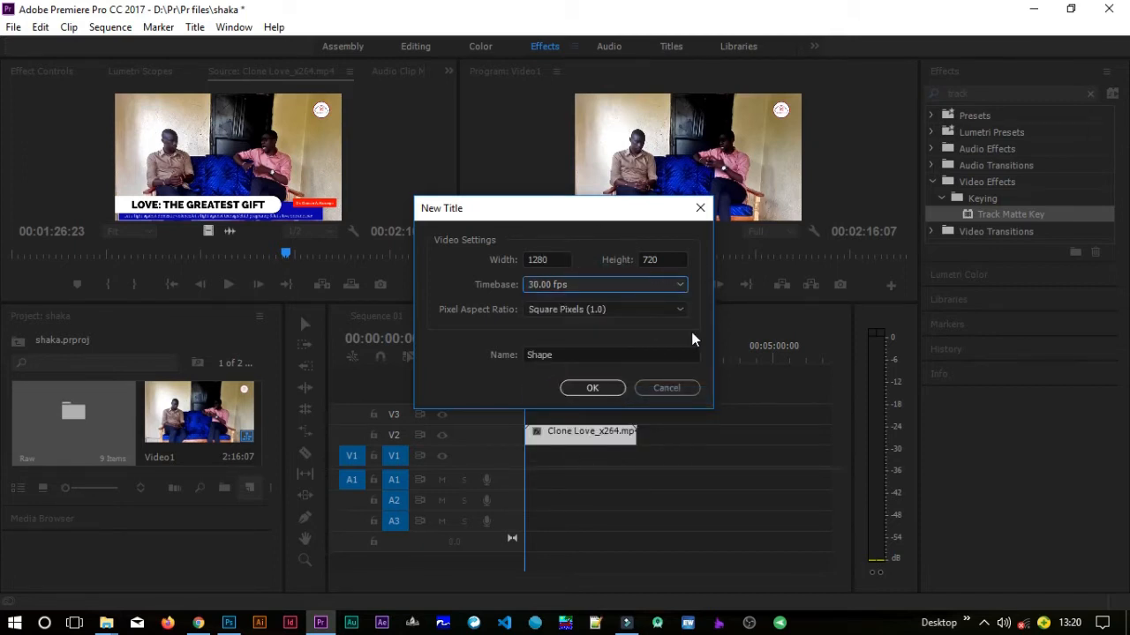
left_click(595, 390)
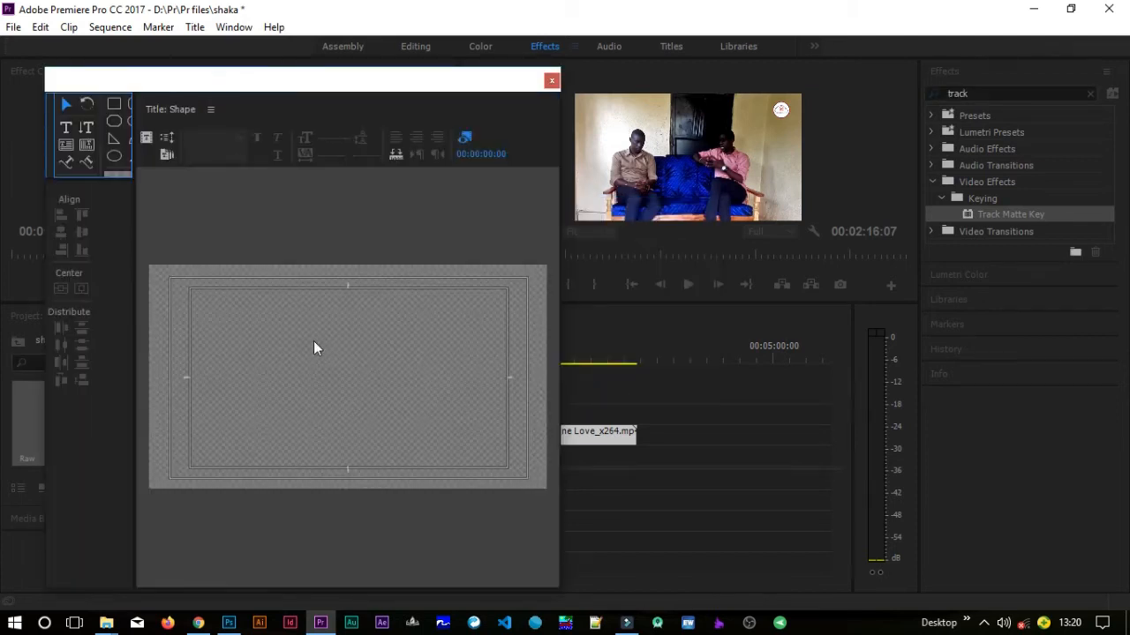
Reopen the Shape title from the Raw bin and widen the title tools area to reveal more shape tools.
left_click(128, 174)
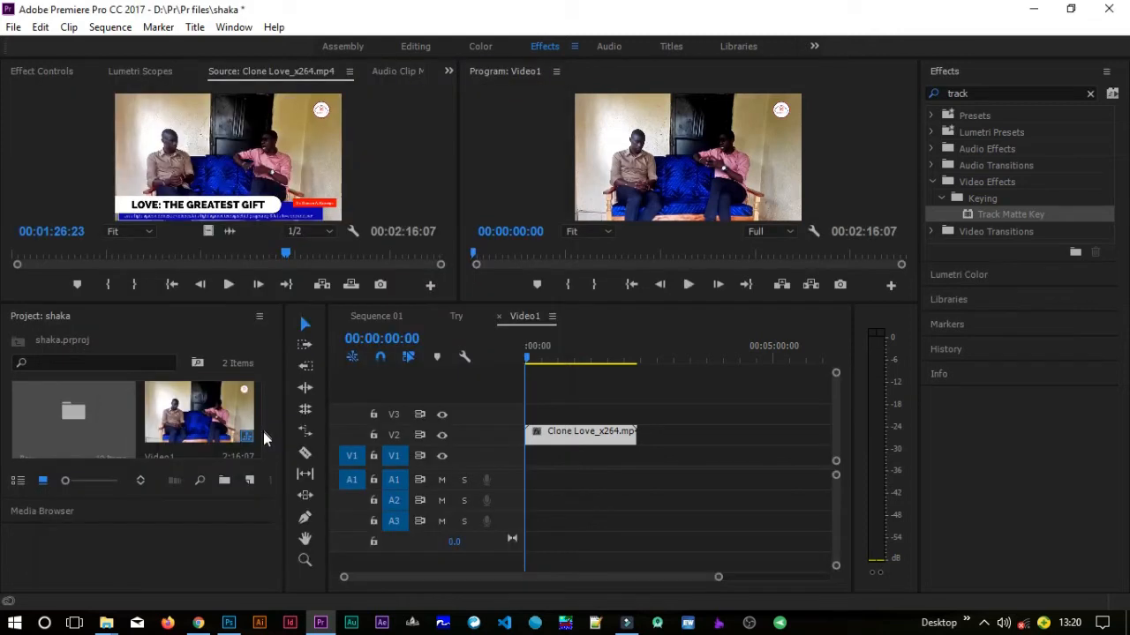
left_click(98, 429)
double_click(99, 429)
scroll(267, 408, "down", 2)
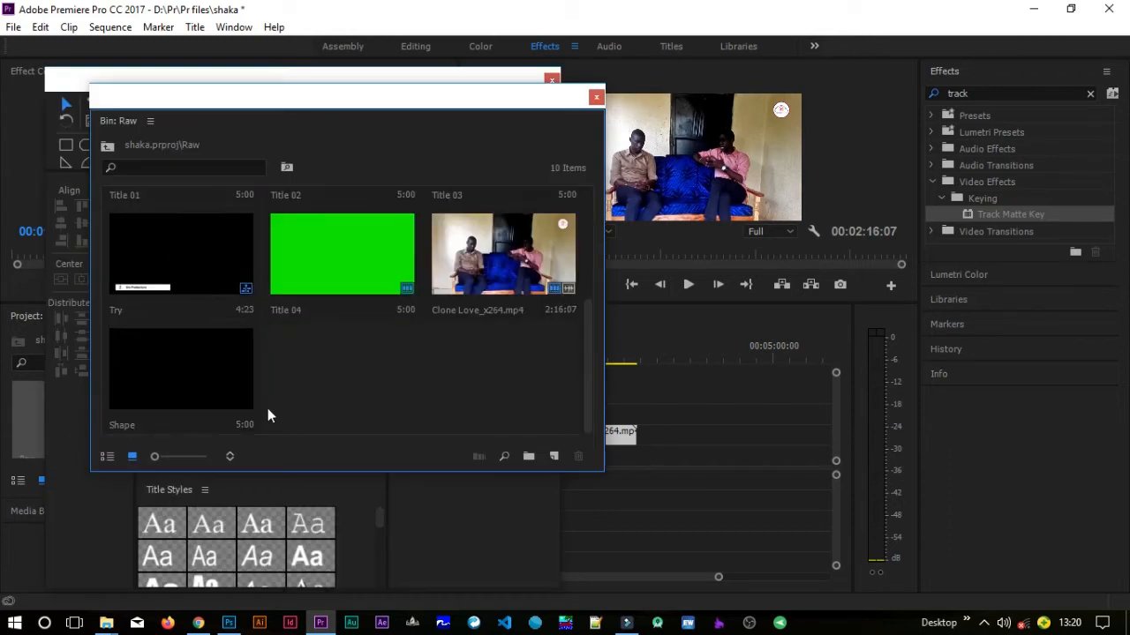
double_click(208, 397)
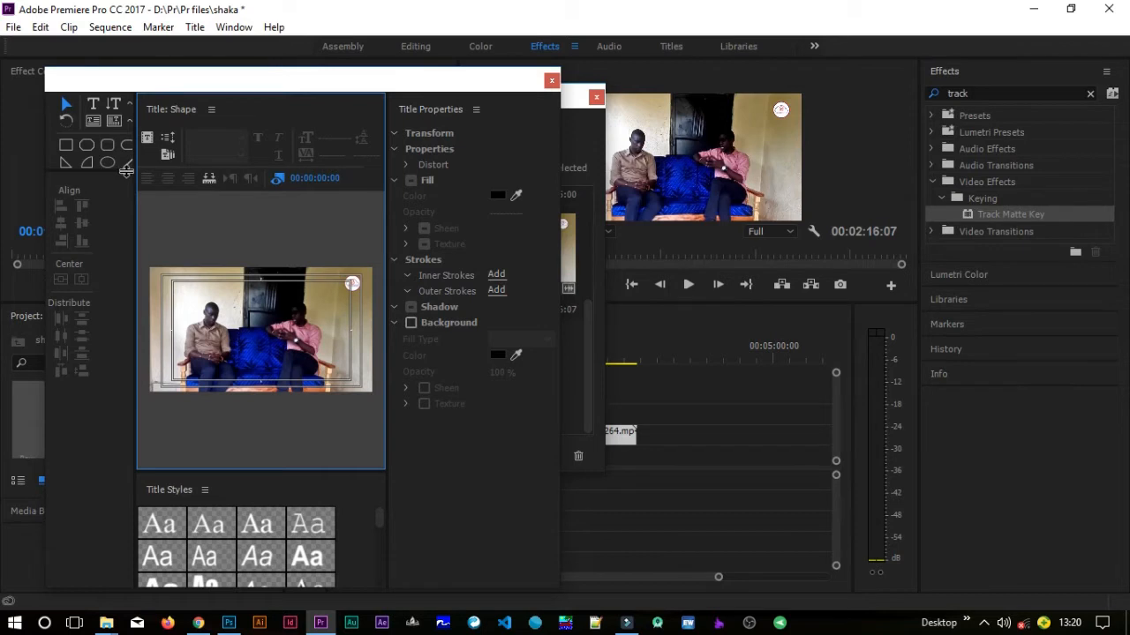
left_click_drag(115, 172, 156, 164)
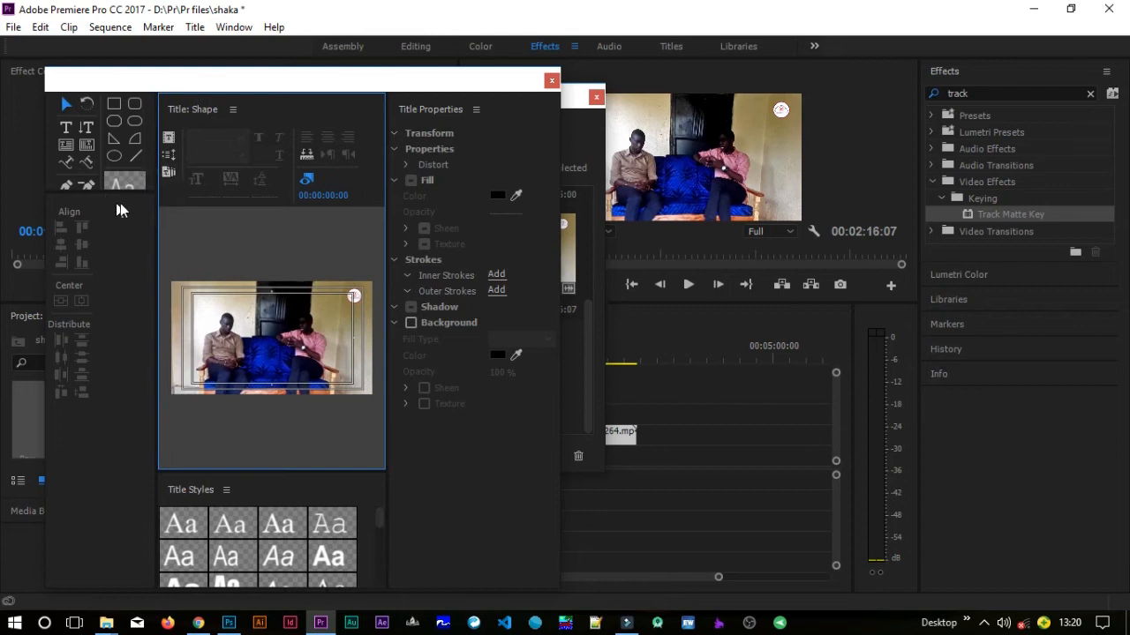
Draw a white clipped-corner rectangle about 986 × 495 over the middle of the title frame.
left_click(113, 121)
mouse_move(303, 364)
left_mouse_down()
mouse_move(330, 368)
mouse_move(364, 398)
left_mouse_up()
mouse_move(307, 354)
left_mouse_down()
mouse_move(282, 333)
mouse_move(297, 354)
left_mouse_up()
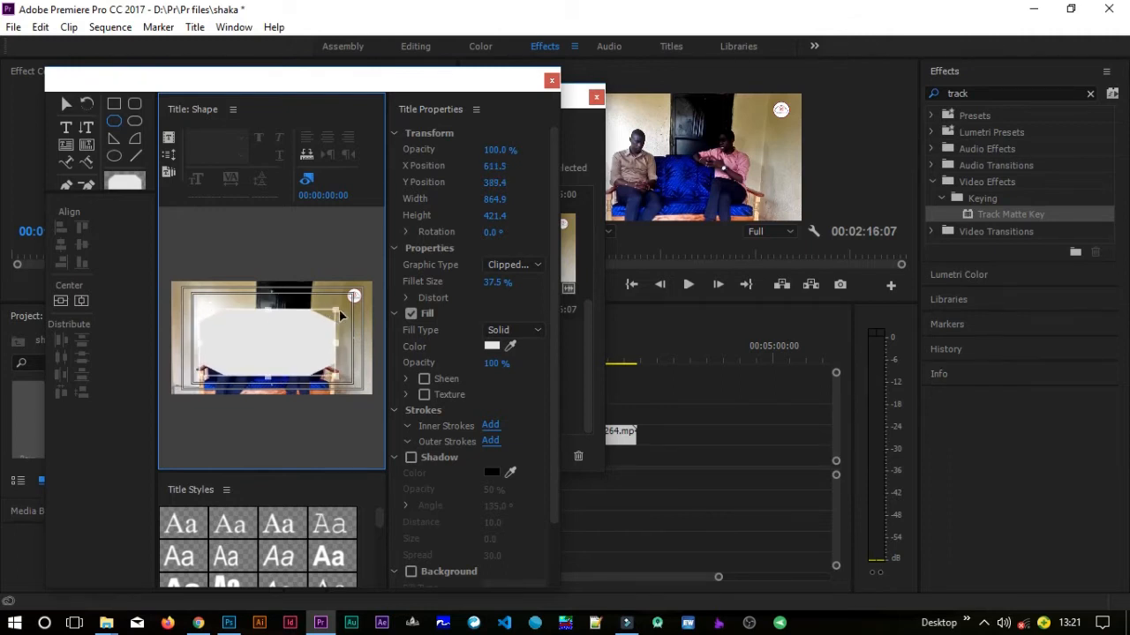
left_click_drag(336, 309, 355, 298)
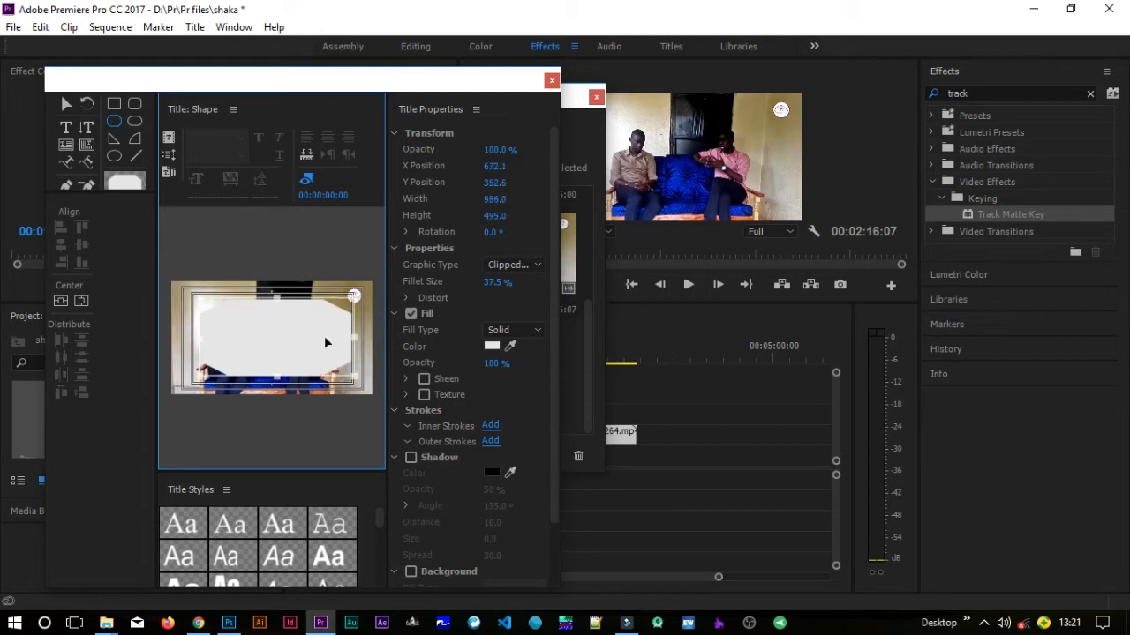
left_click_drag(315, 340, 308, 341)
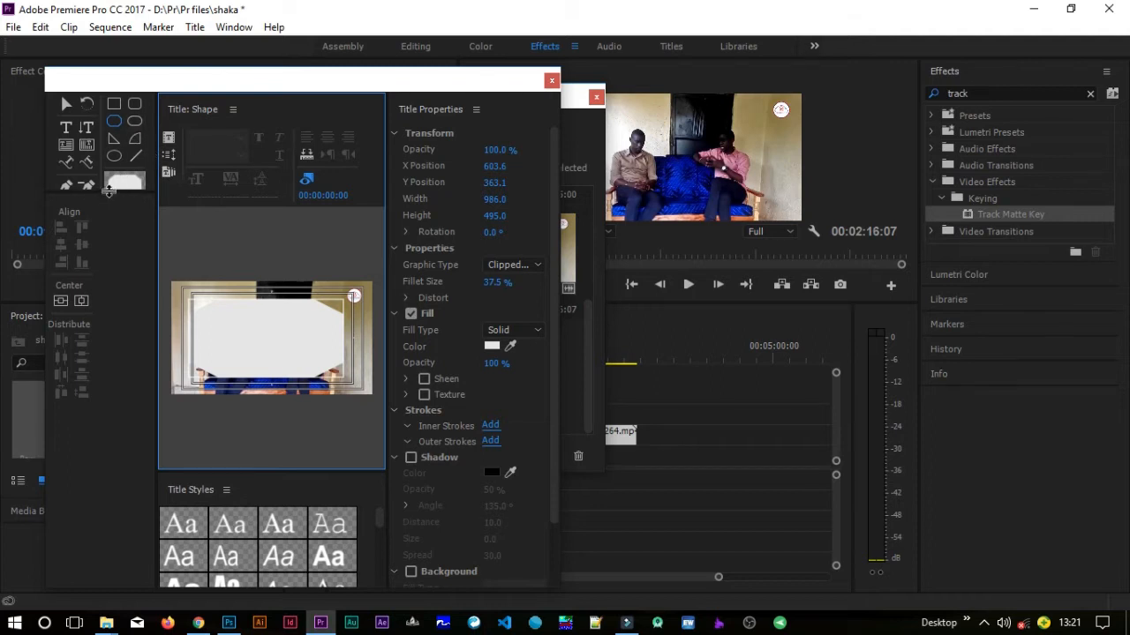
Try drawing an open curved path across the white shape with the Pen tool.
left_click_drag(109, 191, 106, 222)
left_click(57, 179)
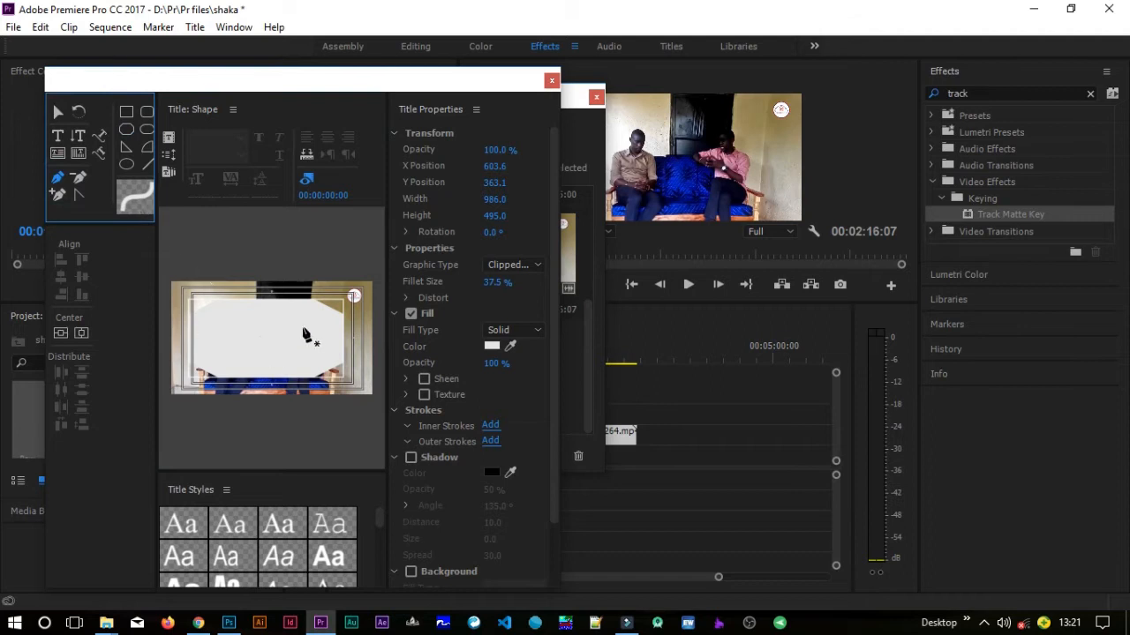
left_click(244, 337)
left_click(281, 334)
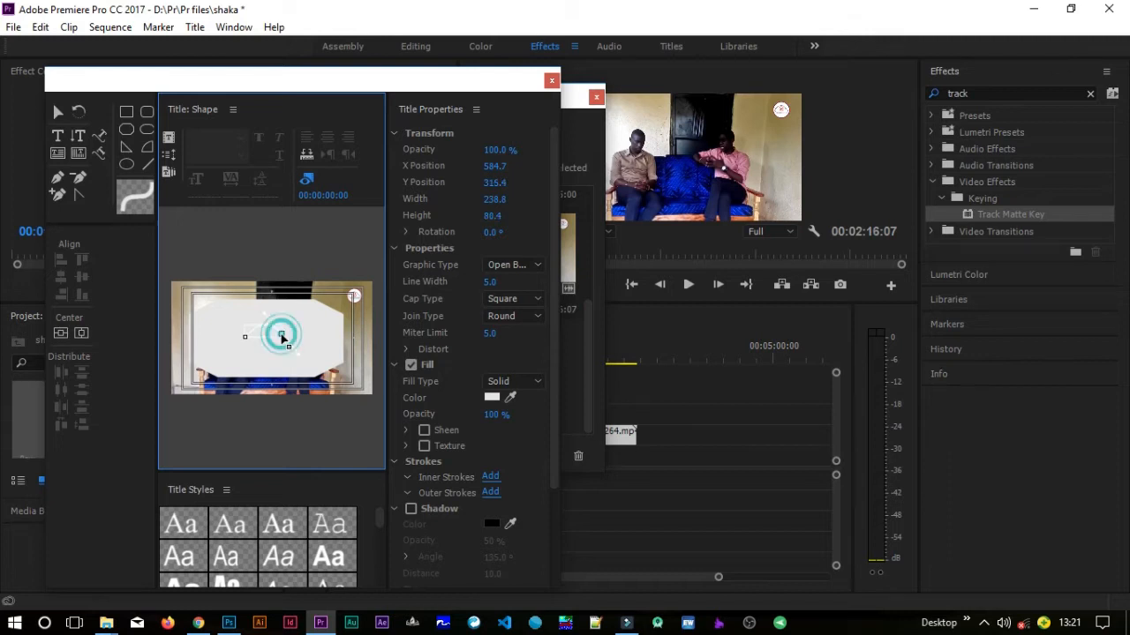
left_click_drag(281, 337, 326, 327)
left_click(325, 325)
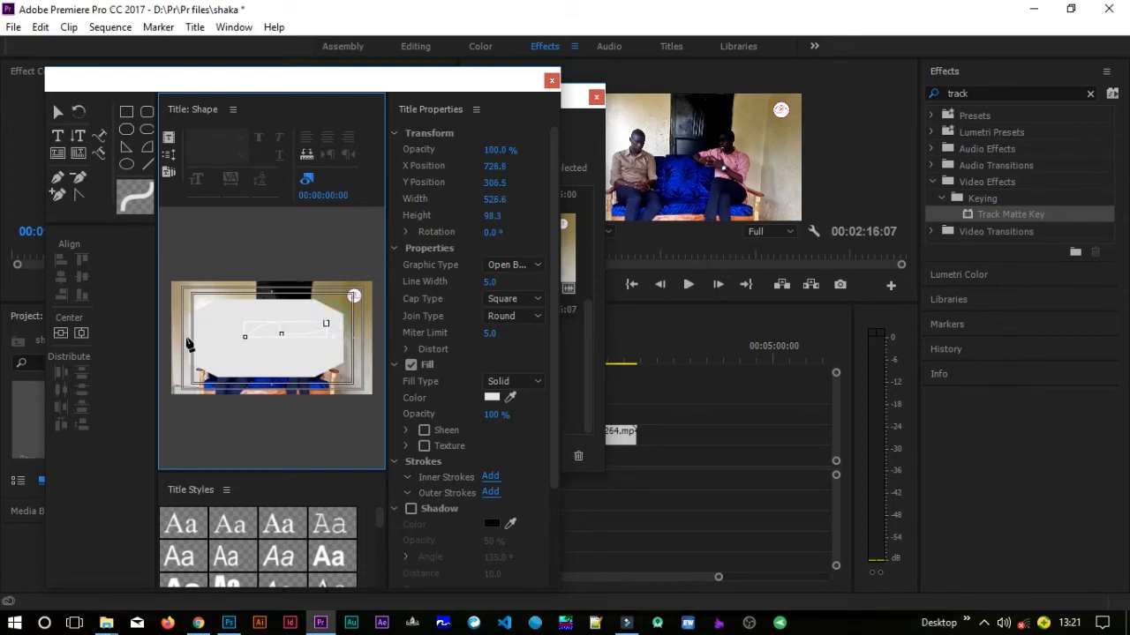
left_click(188, 344)
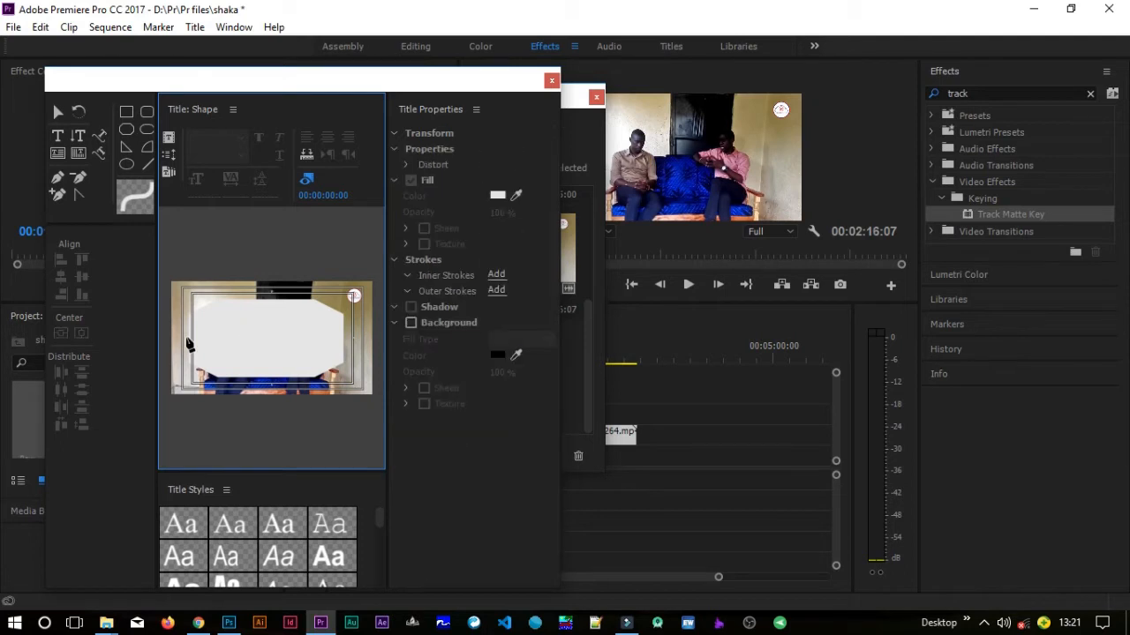
Center the white clipped-corner shape horizontally and vertically in the title frame.
left_click(57, 112)
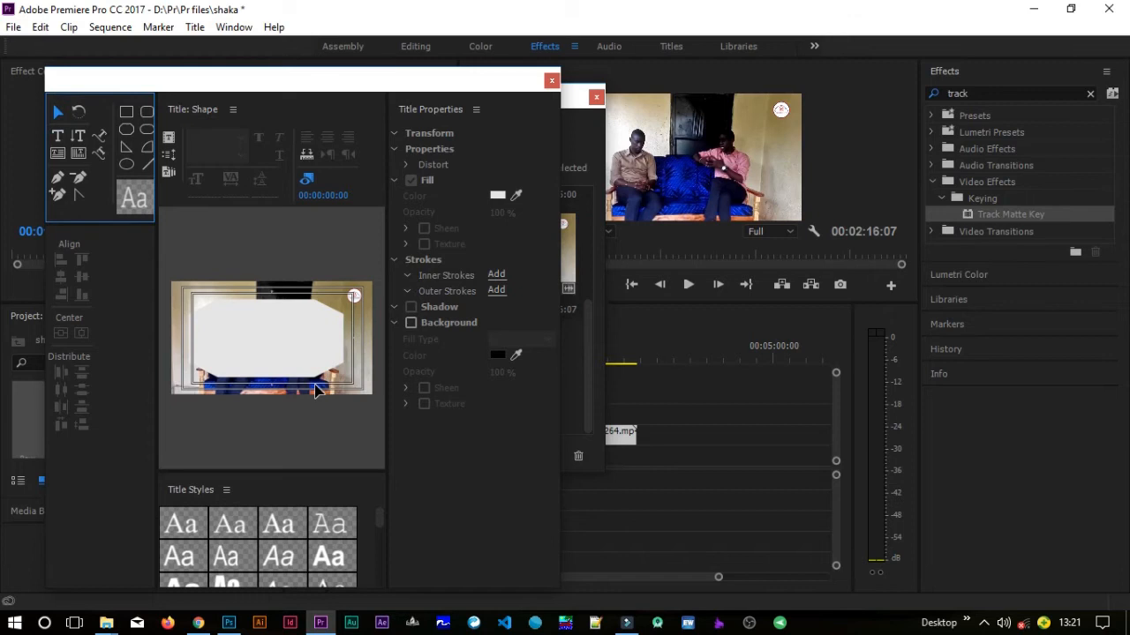
left_click(285, 350)
left_click(80, 335)
left_click(60, 333)
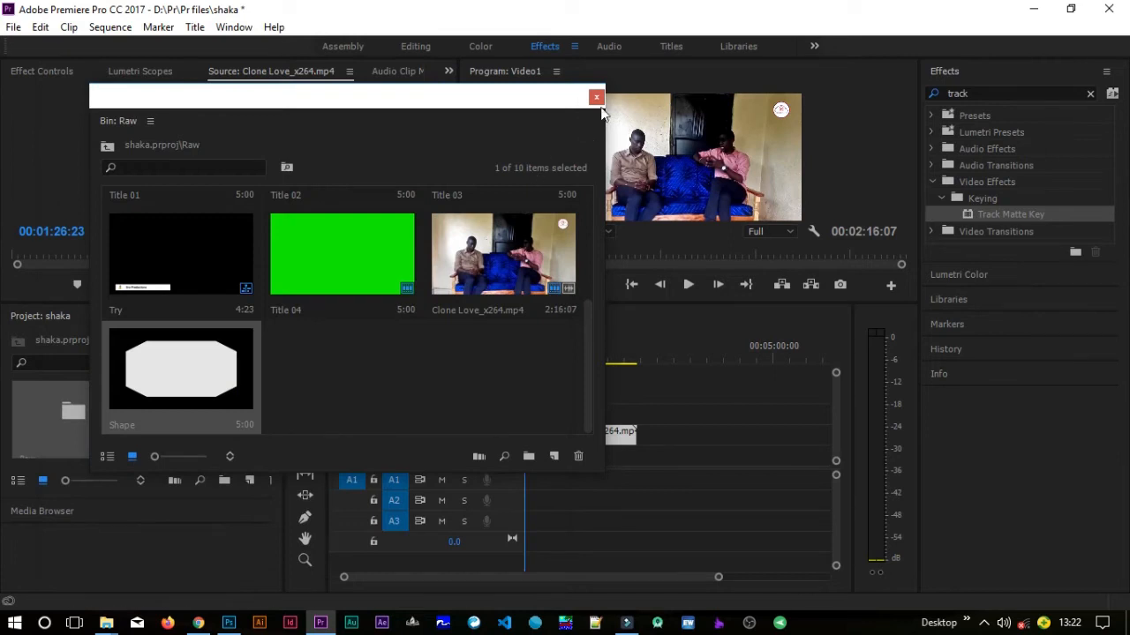
Place the Shape title on track V3 from the sequence start and extend it to match the video clip's length.
left_click_drag(348, 102, 285, 113)
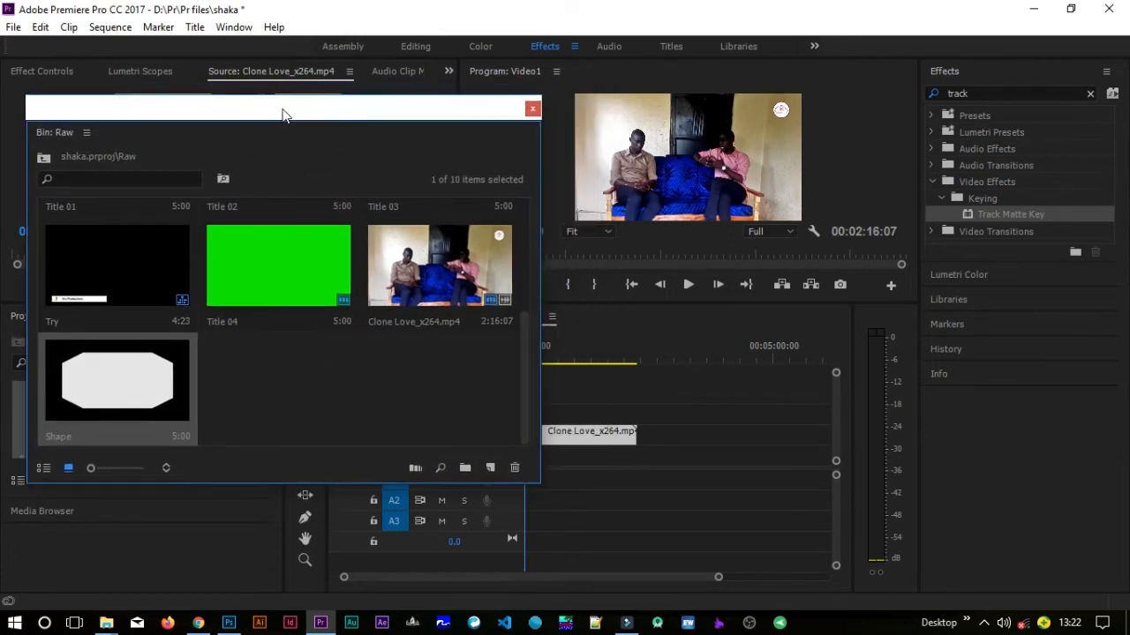
left_click_drag(167, 398, 428, 162)
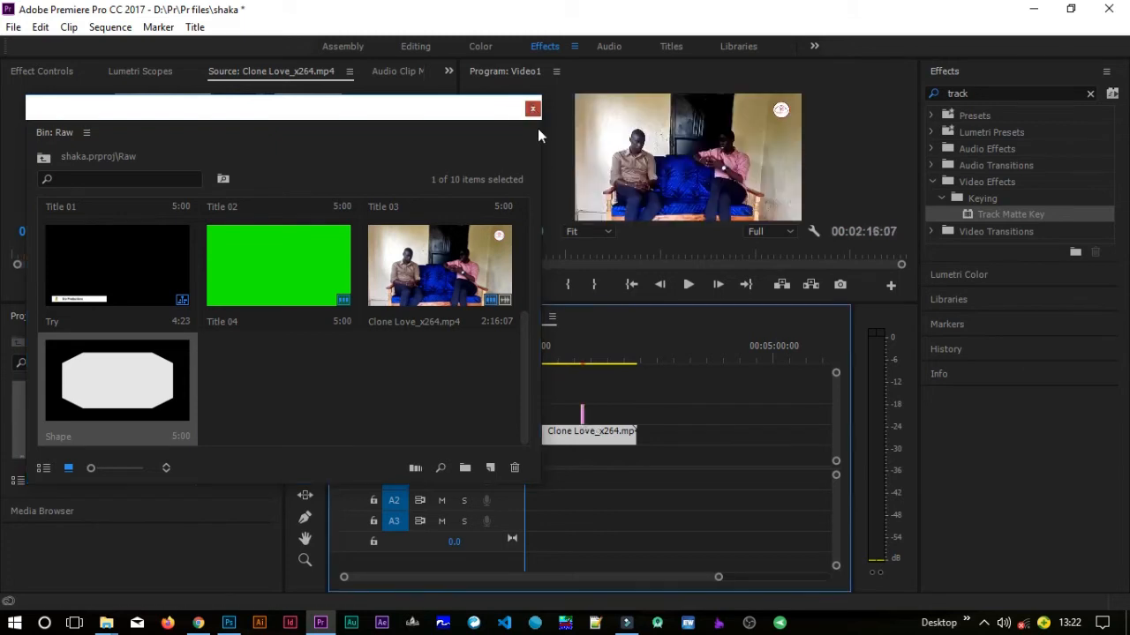
left_click(532, 108)
left_click_drag(577, 414, 484, 414)
mouse_move(602, 417)
left_mouse_down()
mouse_move(585, 418)
mouse_move(636, 418)
left_mouse_up()
Preview the shape over the video with the playhead at 00:00:46:00 and deselect the clips.
left_click(588, 348)
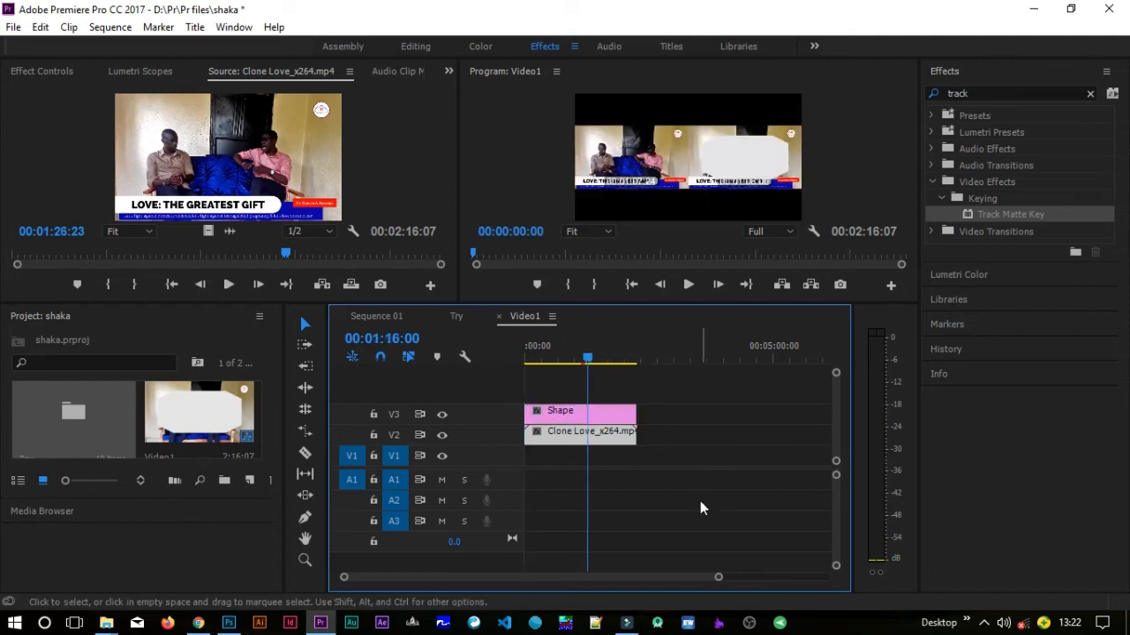
left_click(564, 357)
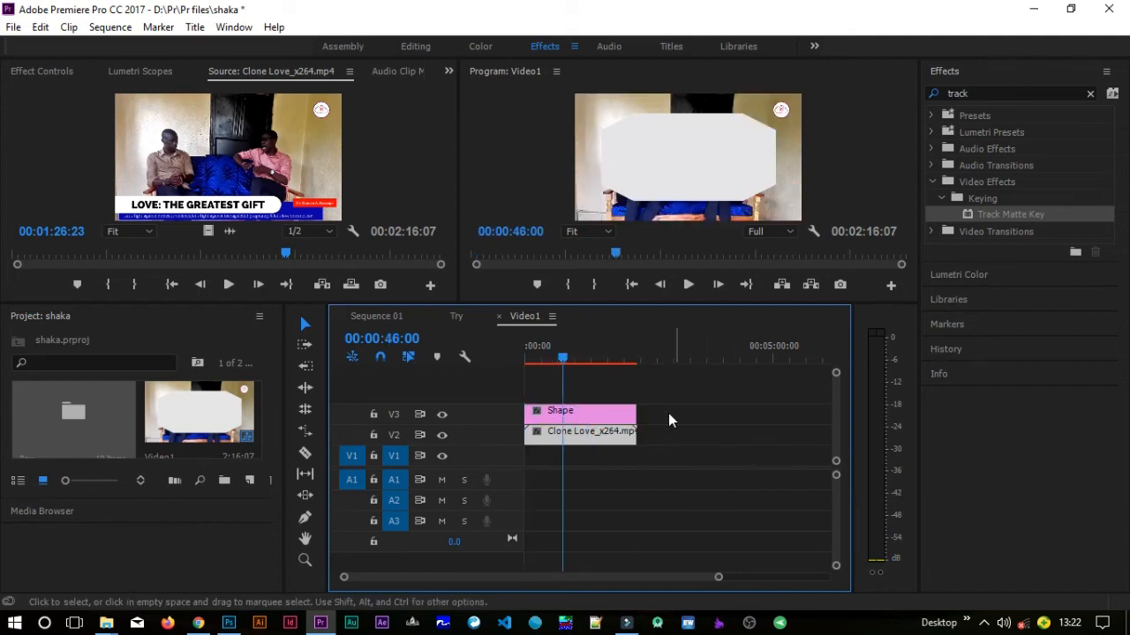
left_click(681, 441)
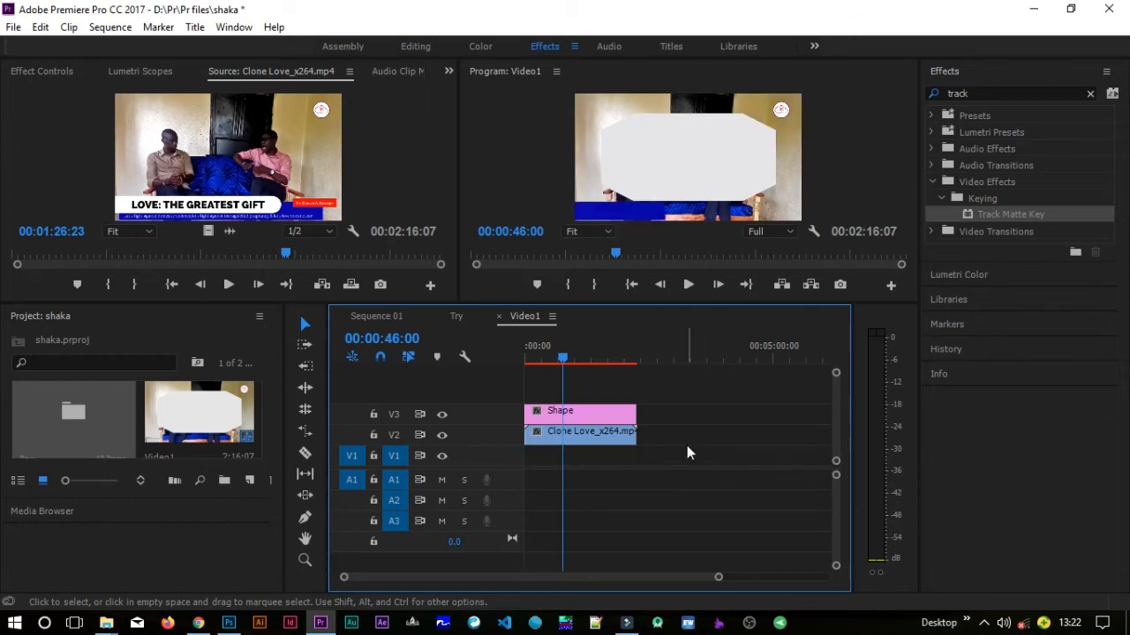
Find the keying effects by searching for "key" and apply Track Matte Key to the Clone Love_x264.mp4 clip on V2.
left_click(952, 94)
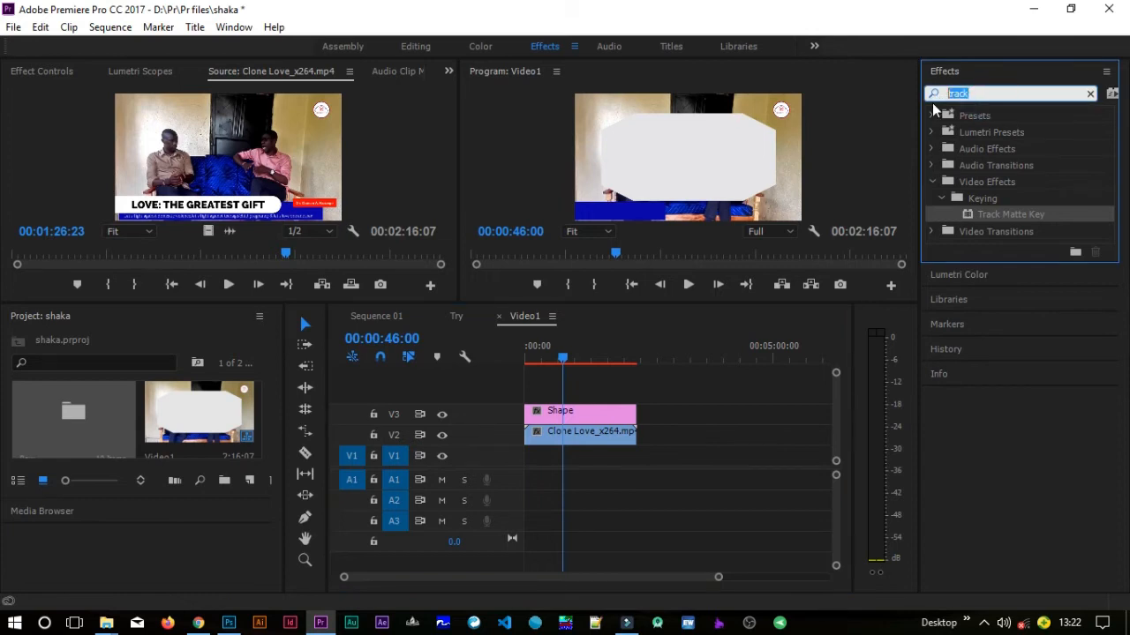
type("k")
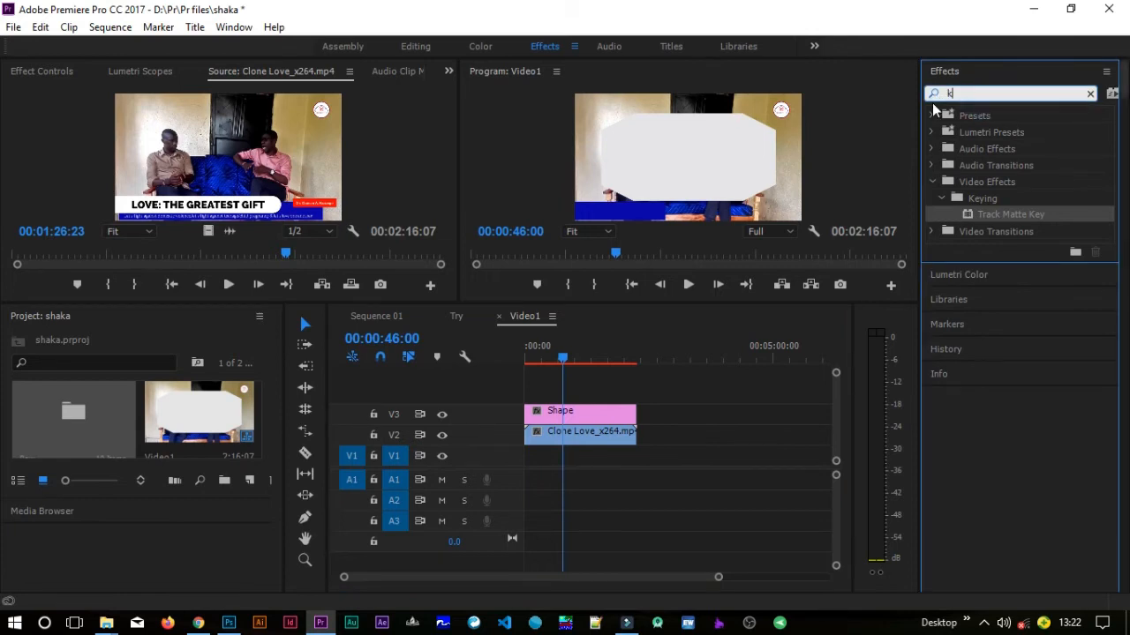
type("ey")
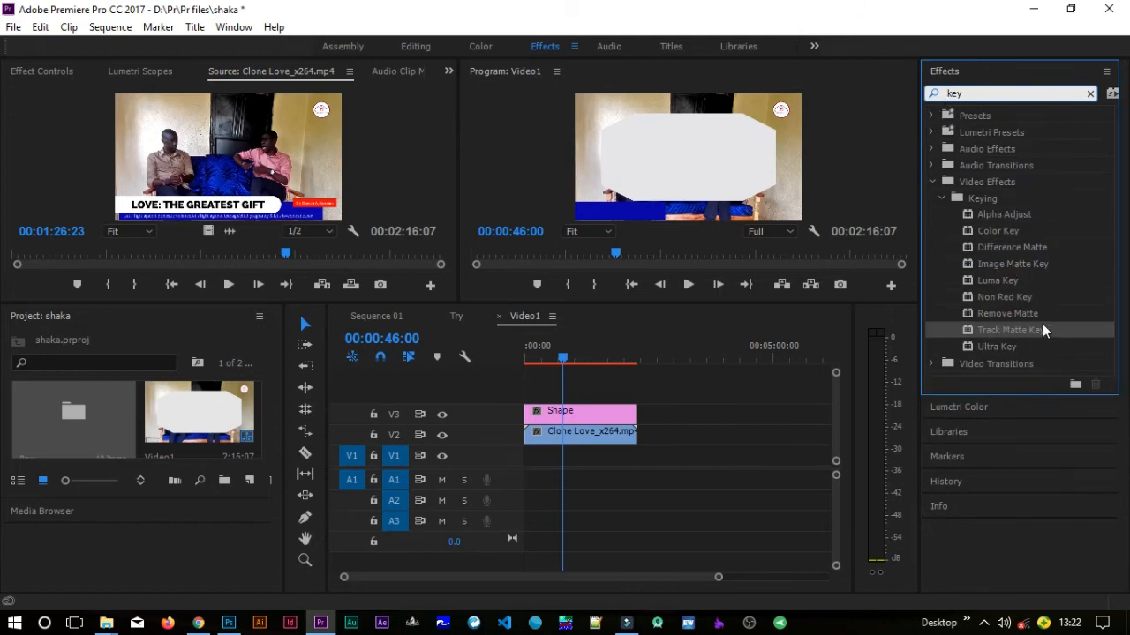
left_click_drag(968, 329, 626, 436)
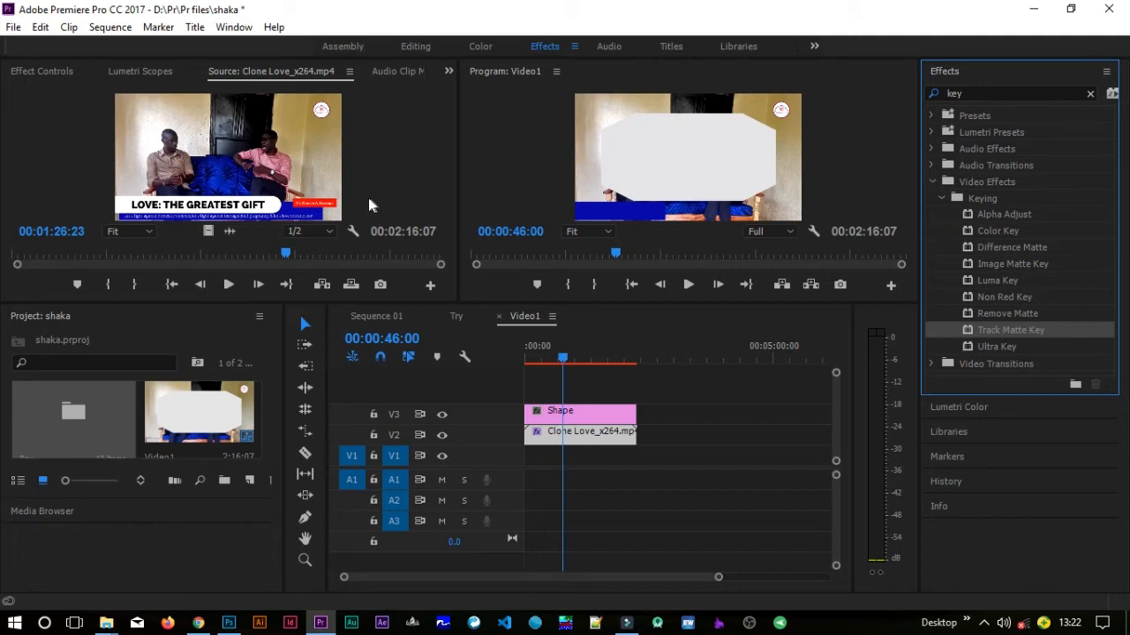
Set the Matte of the video clip's Track Matte Key effect to Video 3.
left_click(235, 27)
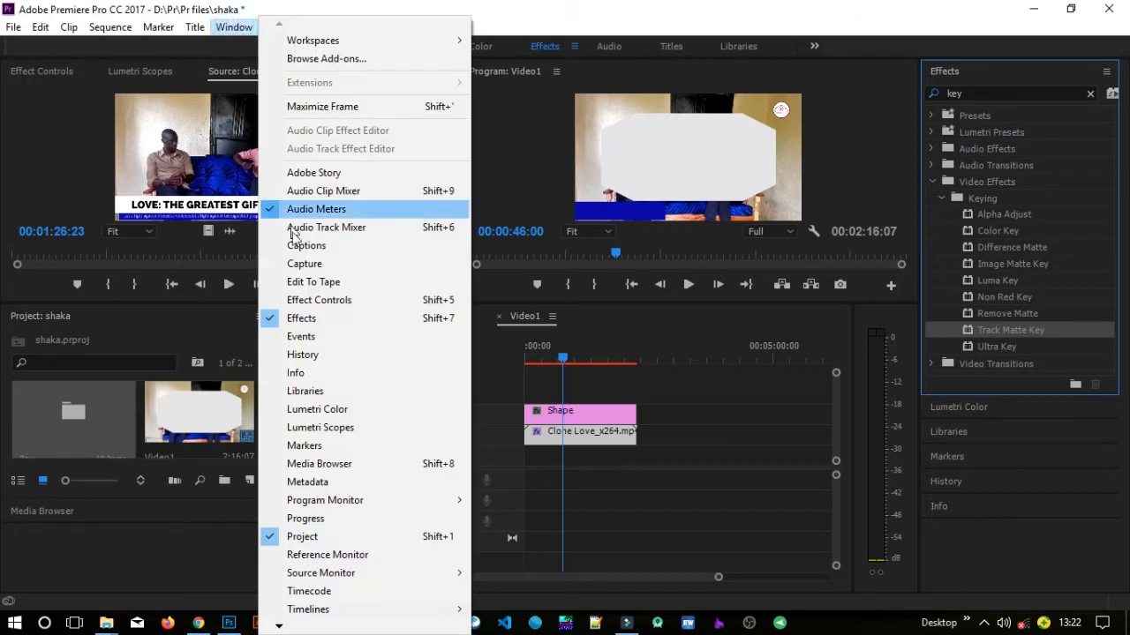
left_click(299, 300)
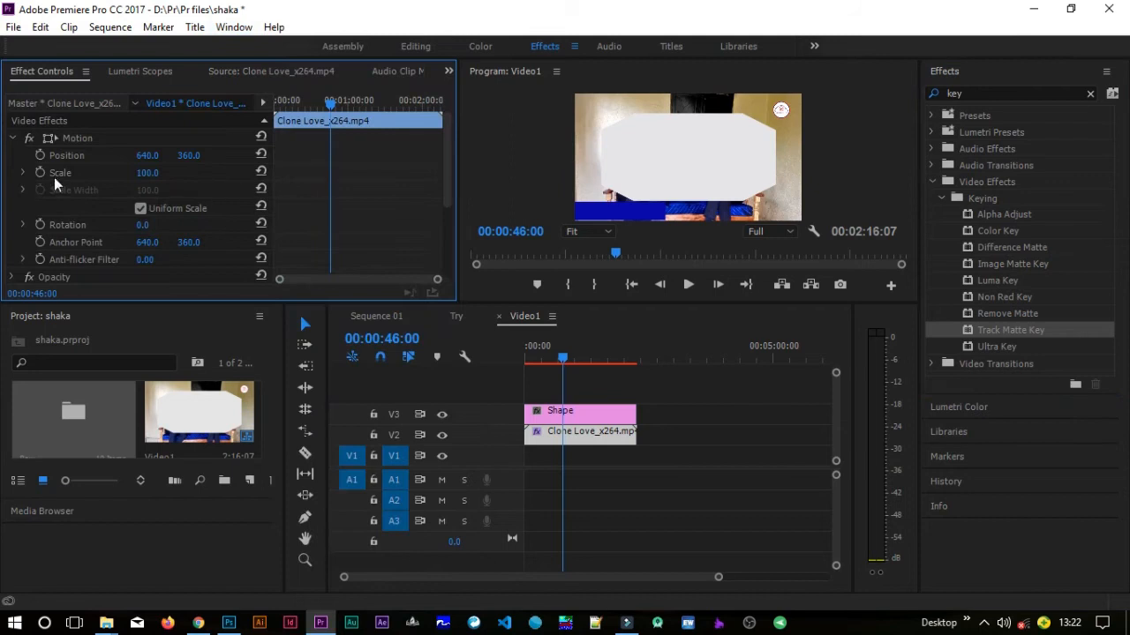
left_click(11, 137)
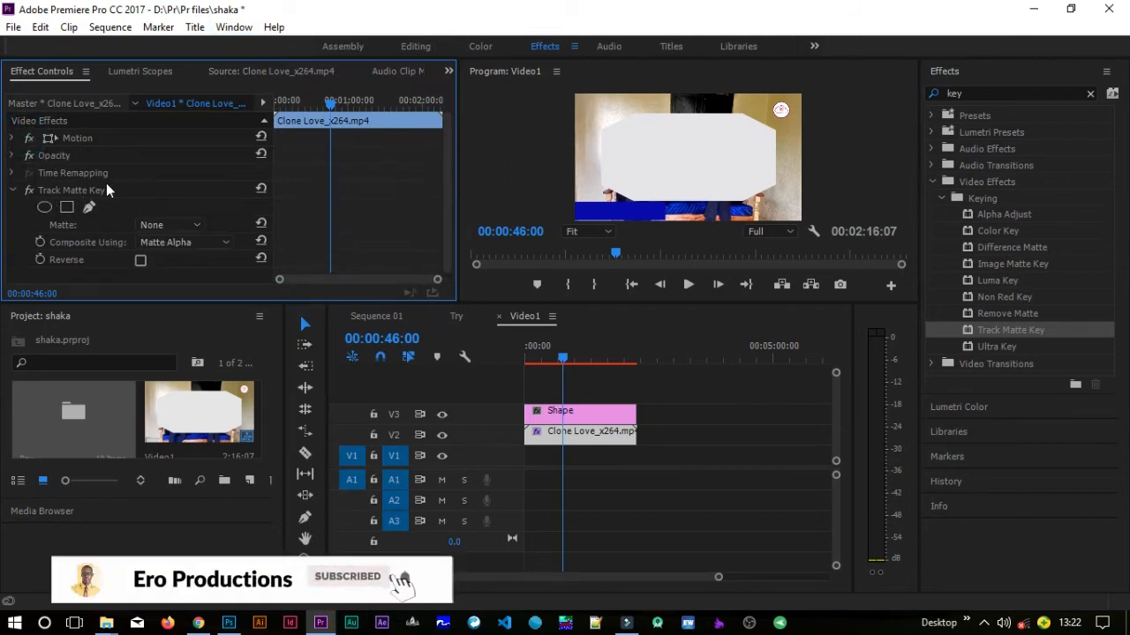
left_click(170, 225)
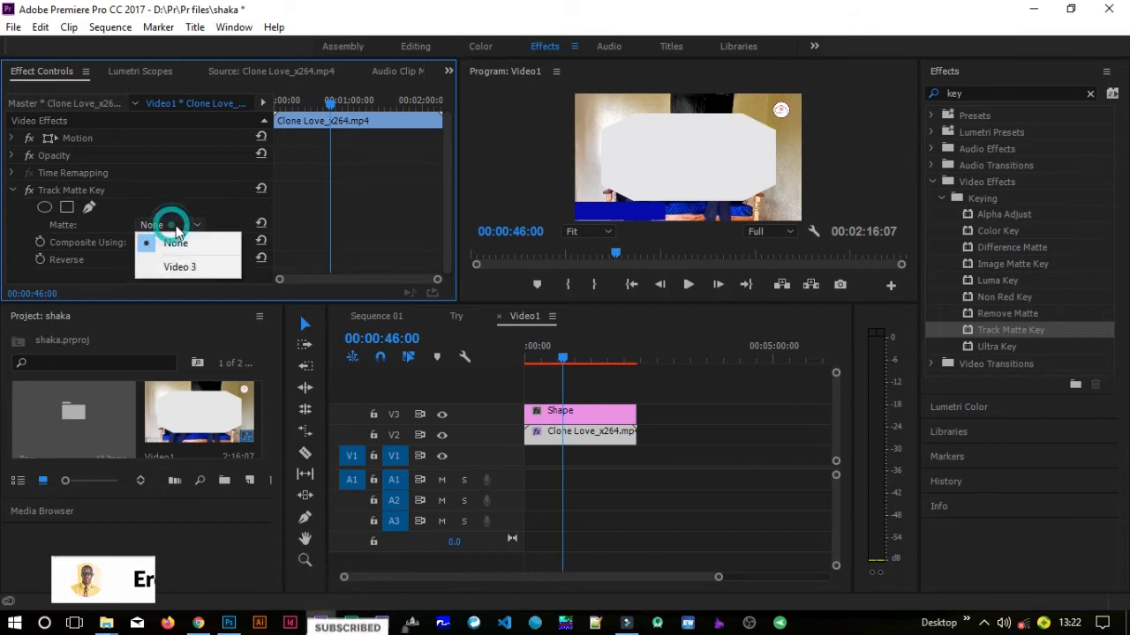
left_click(209, 270)
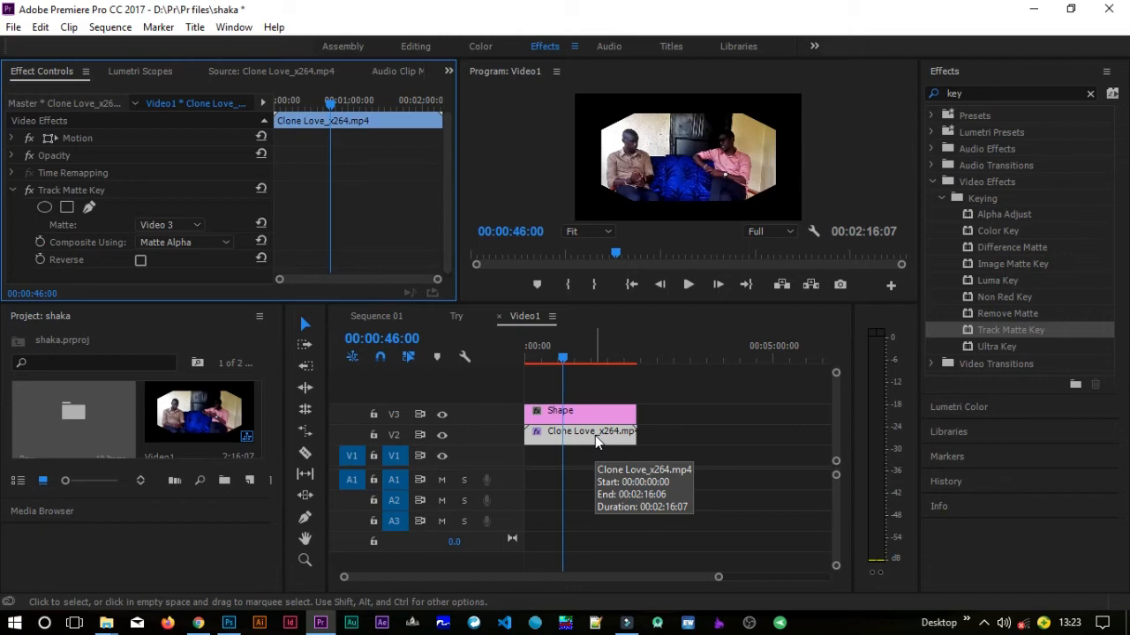
Play the masked clip from near the start of the sequence to check the matte, and stop playback.
left_click_drag(565, 362, 531, 358)
left_click(683, 289)
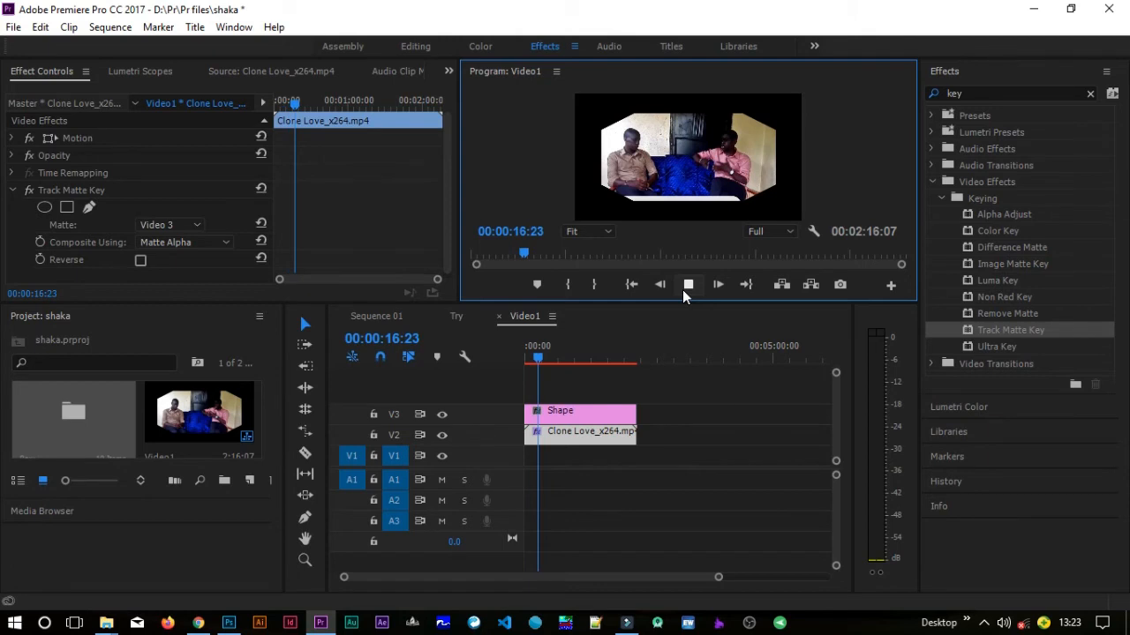
left_click(684, 286)
Delete the Shape title from track V3.
left_click(593, 419)
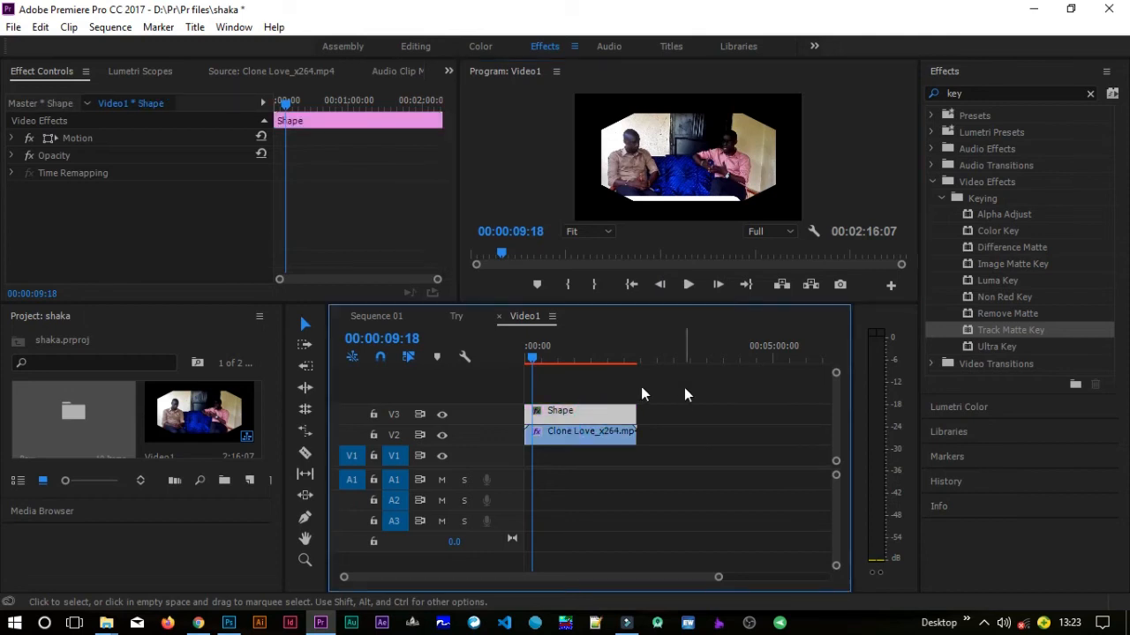
left_click(594, 411)
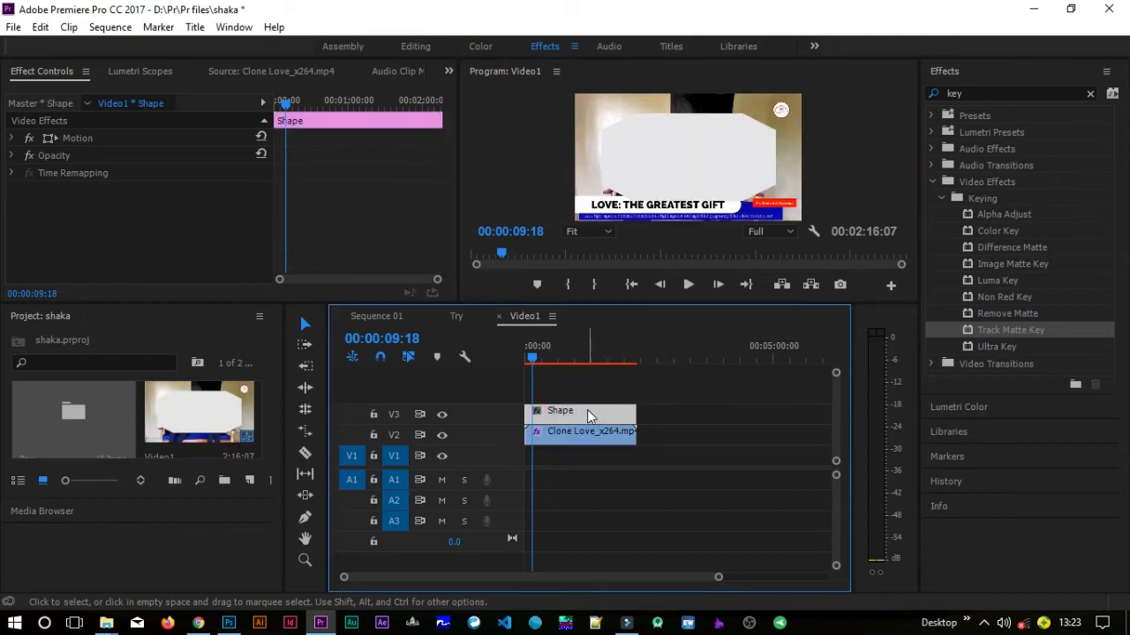
key("Delete")
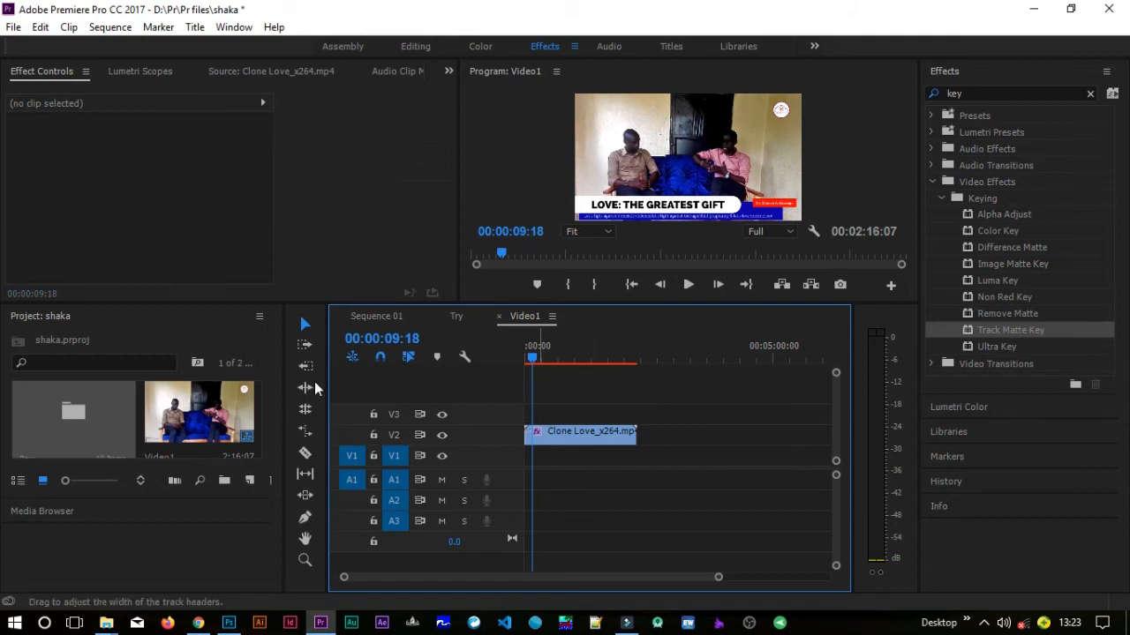
Create a new title named Text and activate the horizontal Type tool for it.
left_click(247, 480)
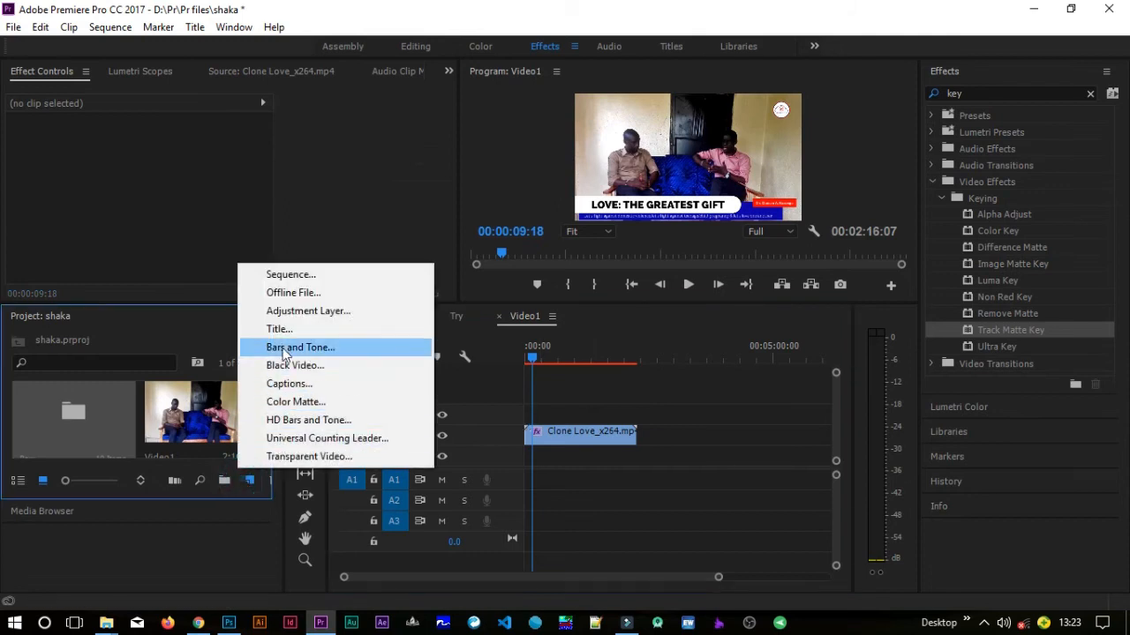
left_click(279, 329)
type("Text")
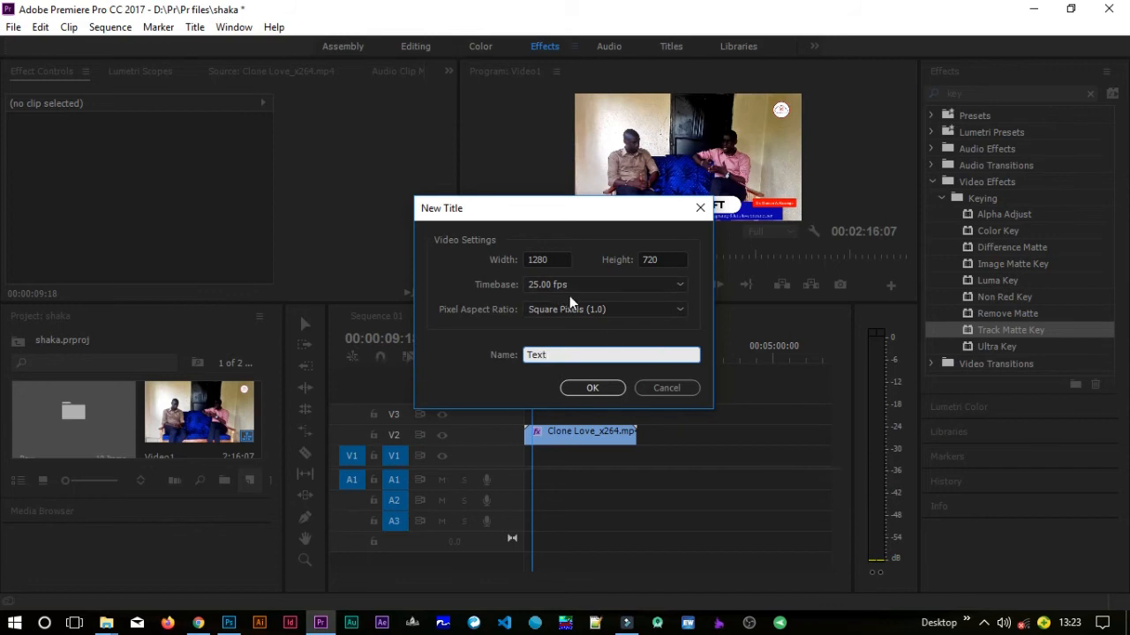
left_click(570, 293)
left_click(593, 397)
left_click(592, 390)
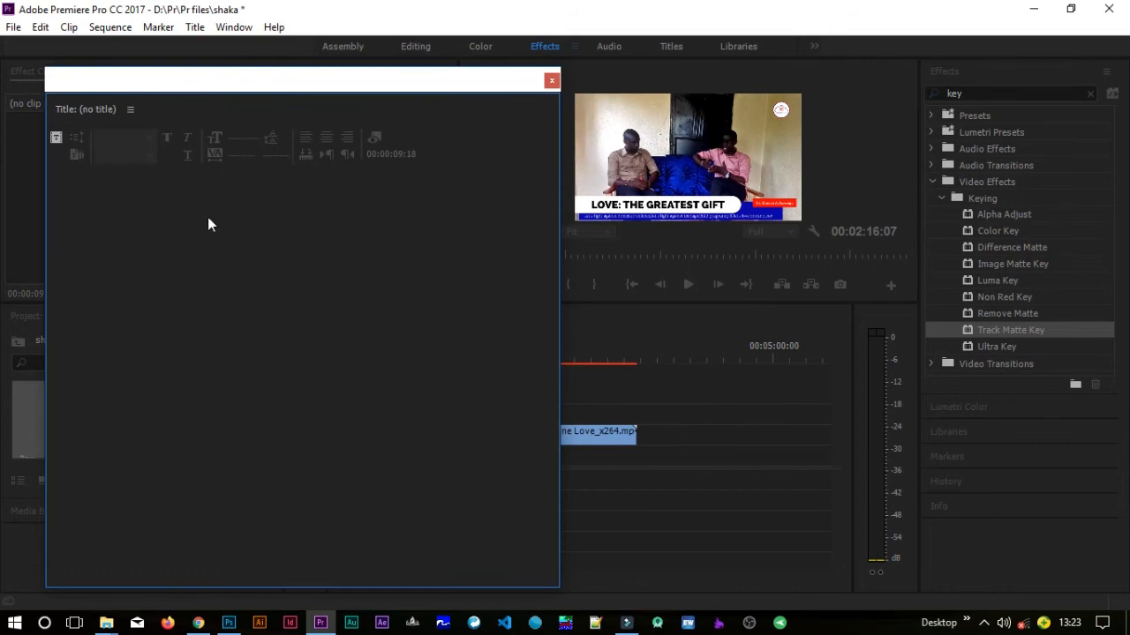
left_click(58, 135)
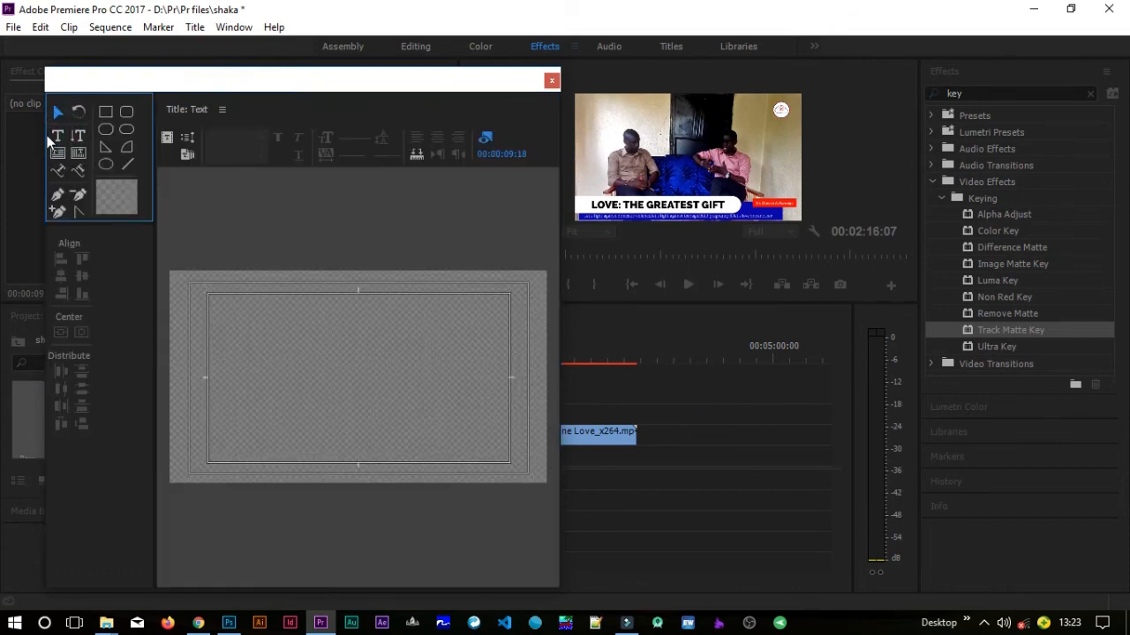